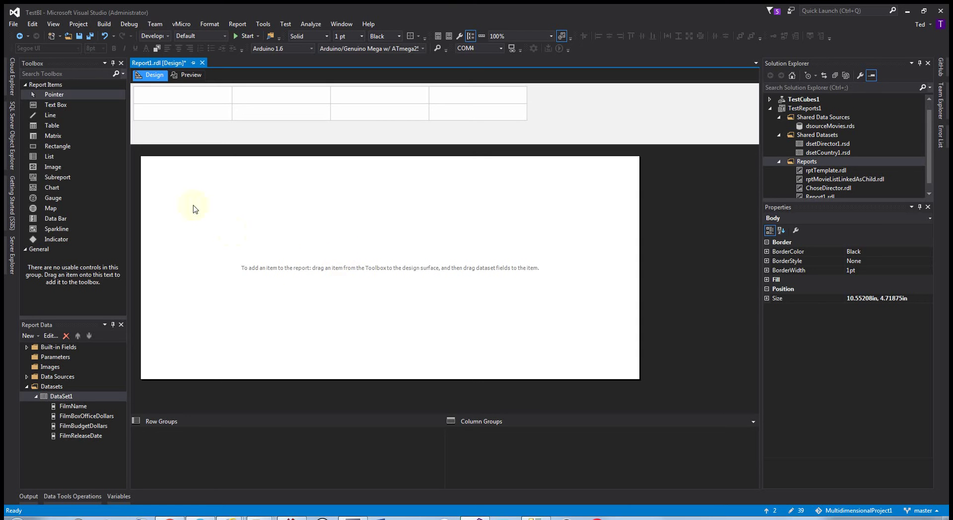
# Place a basic Line chart on the empty report body and stretch it across the design surface
pyautogui.click(46, 190)
pyautogui.moveTo(47, 194); pyautogui.dragTo(208, 216)
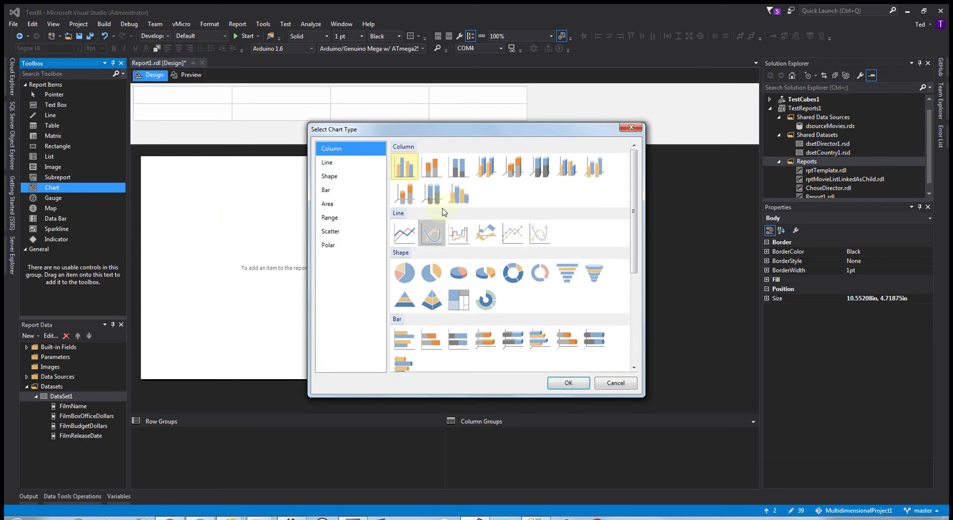
pyautogui.doubleClick(404, 234)
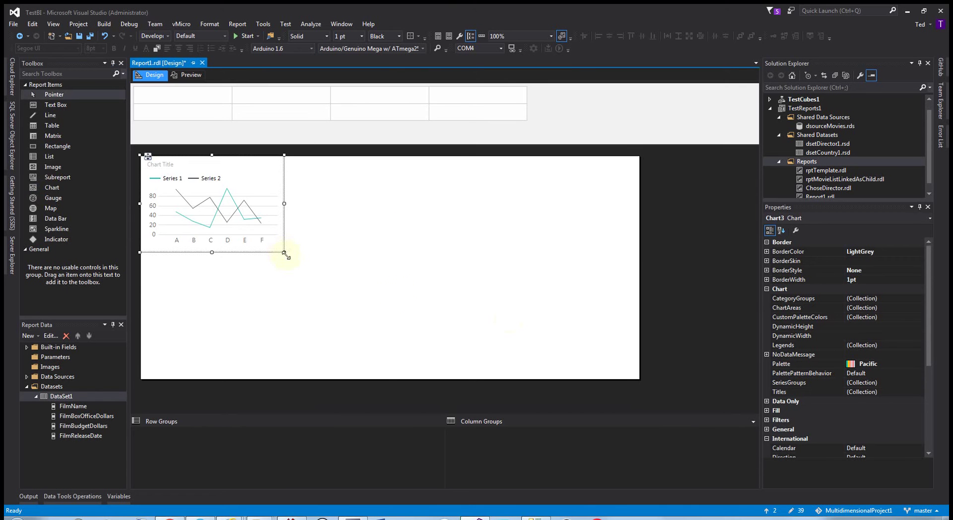
pyautogui.moveTo(284, 253); pyautogui.dragTo(647, 379)
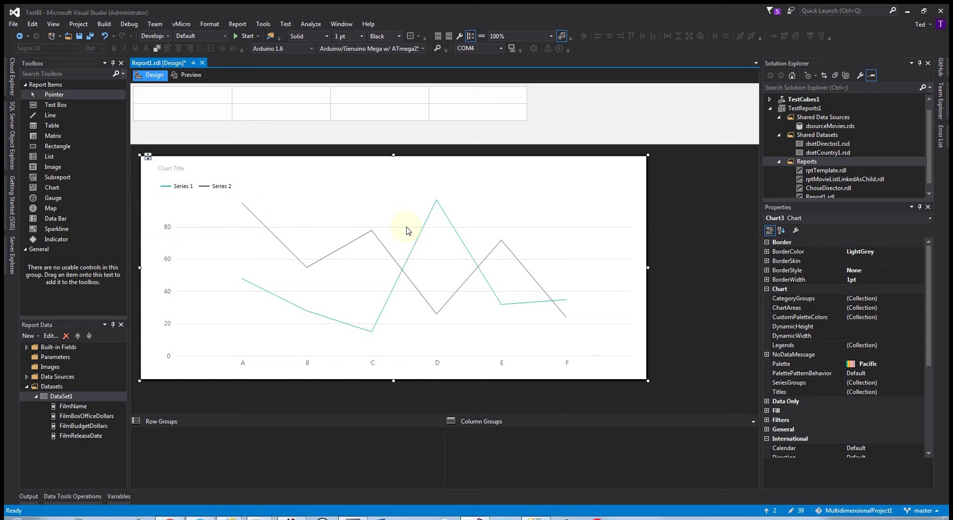
pyautogui.click(72, 398)
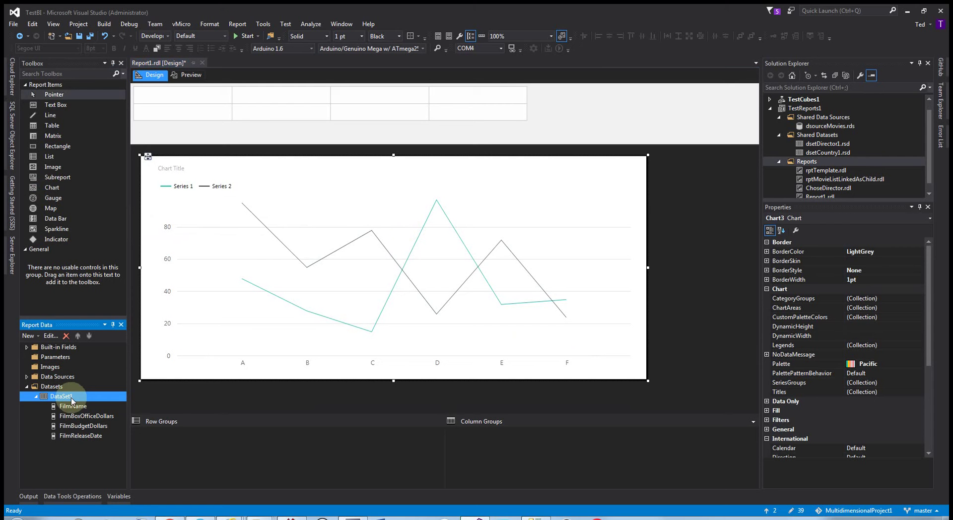
pyautogui.rightClick(72, 398)
pyautogui.click(104, 455)
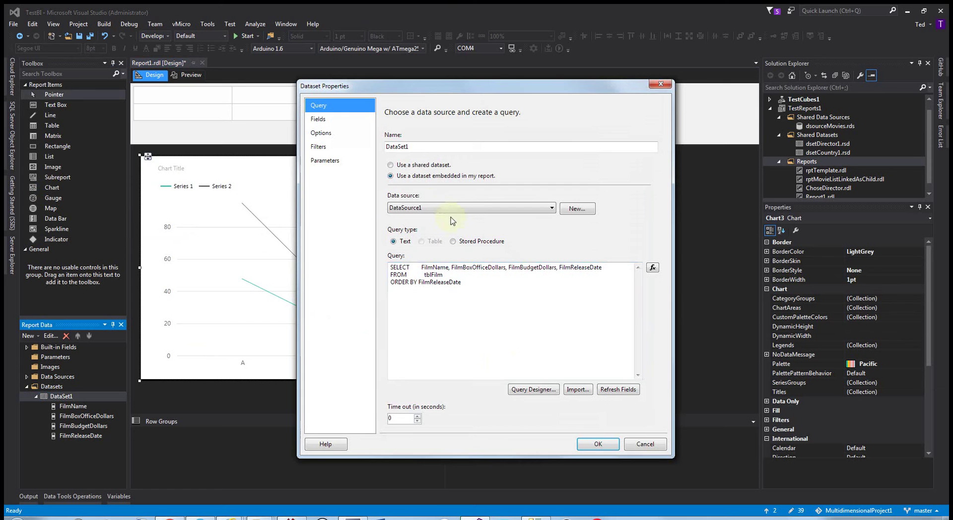
pyautogui.click(525, 390)
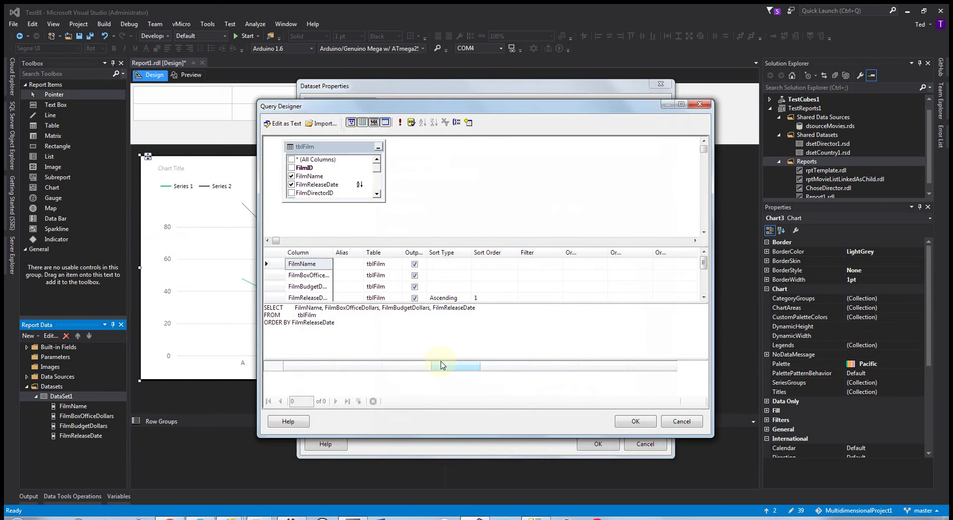
pyautogui.moveTo(440, 361); pyautogui.dragTo(431, 149)
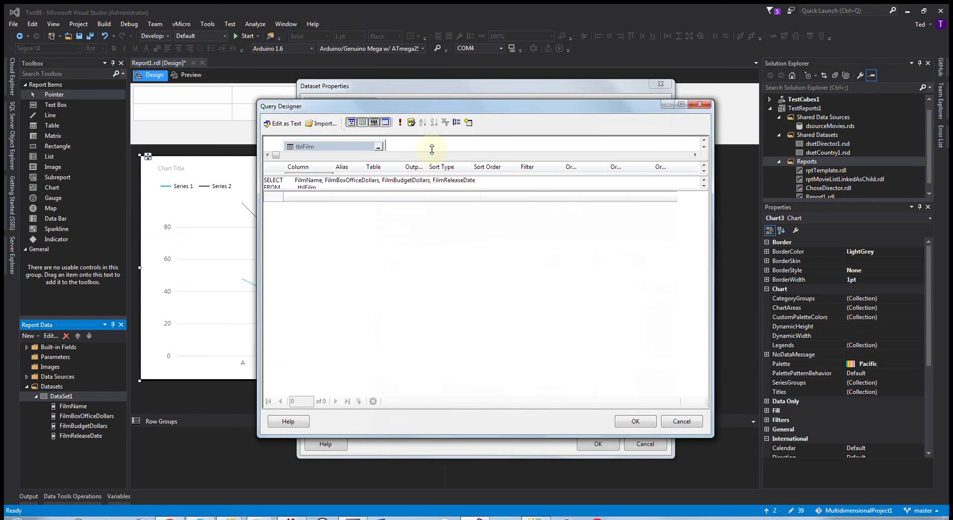
pyautogui.click(400, 124)
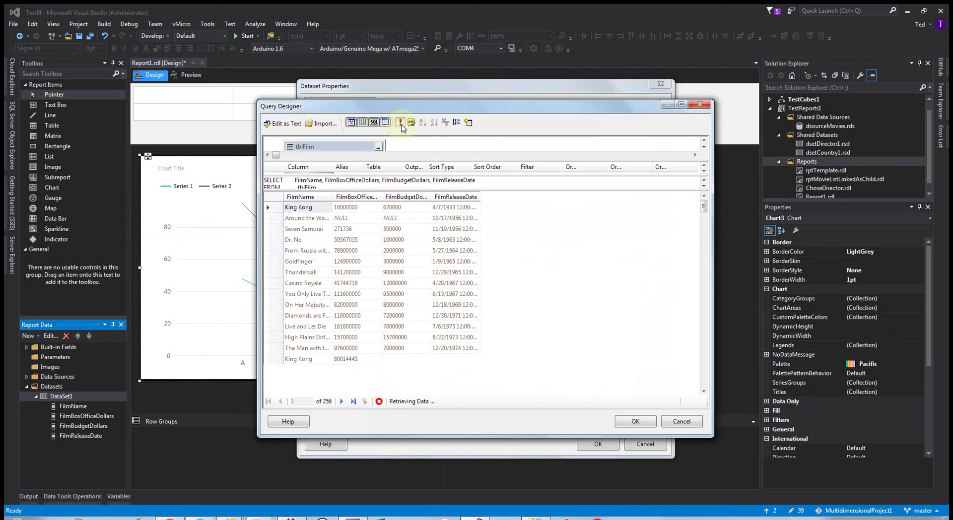
pyautogui.click(317, 206)
pyautogui.moveTo(331, 196); pyautogui.dragTo(430, 194)
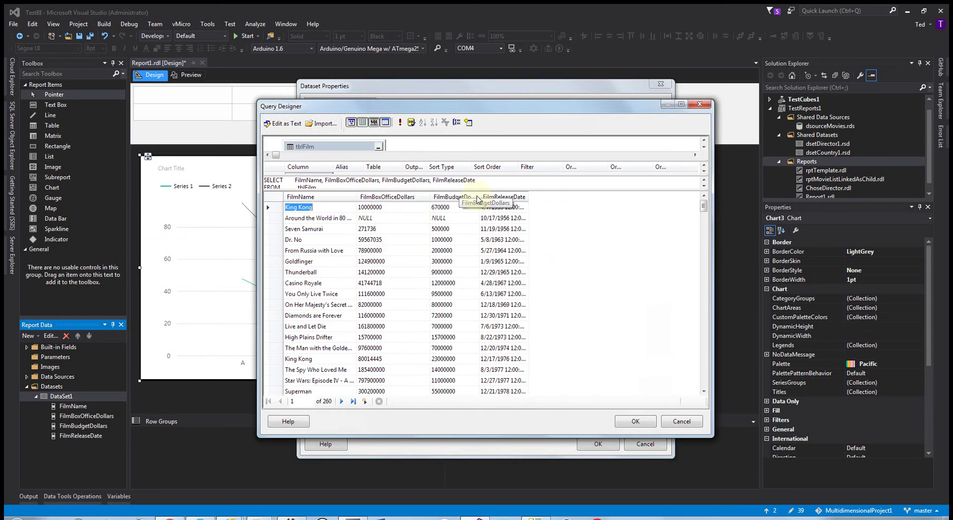
pyautogui.moveTo(479, 195); pyautogui.dragTo(512, 194)
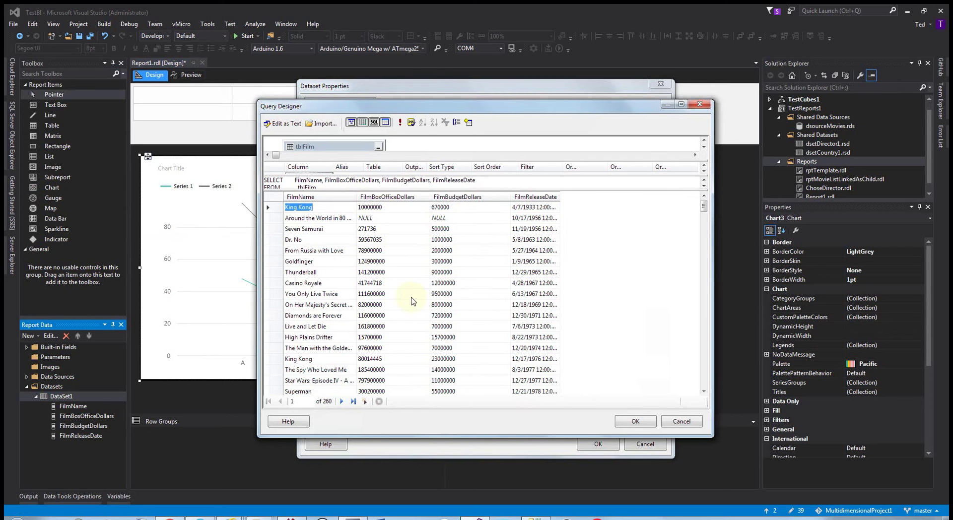
pyautogui.doubleClick(559, 196)
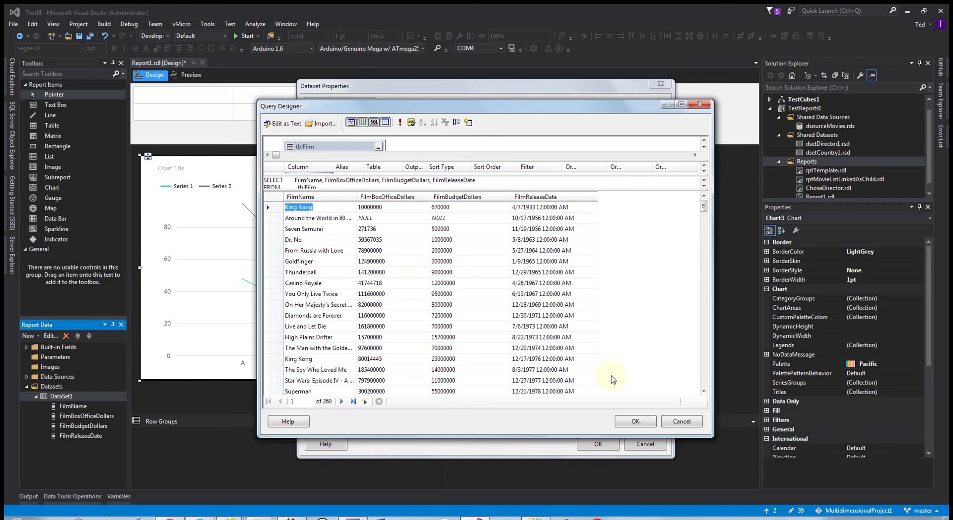
pyautogui.click(647, 421)
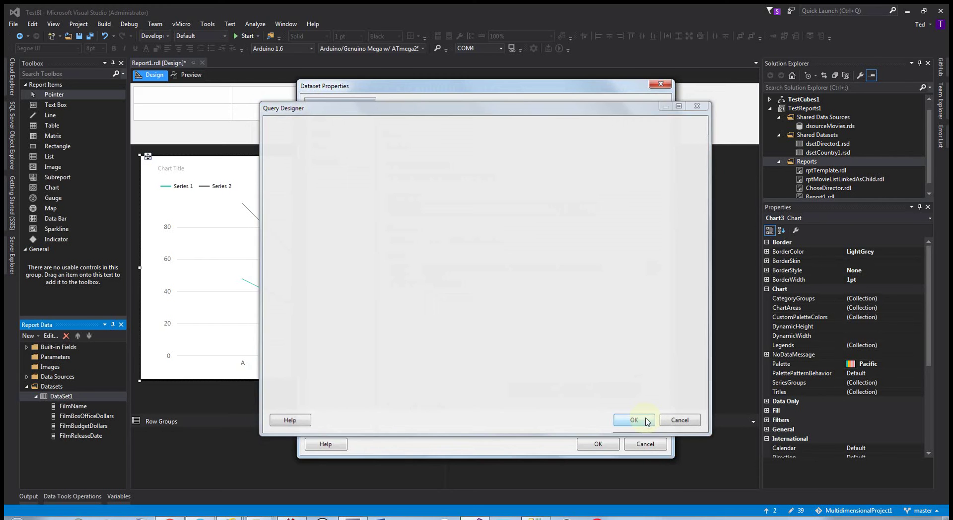
pyautogui.click(599, 444)
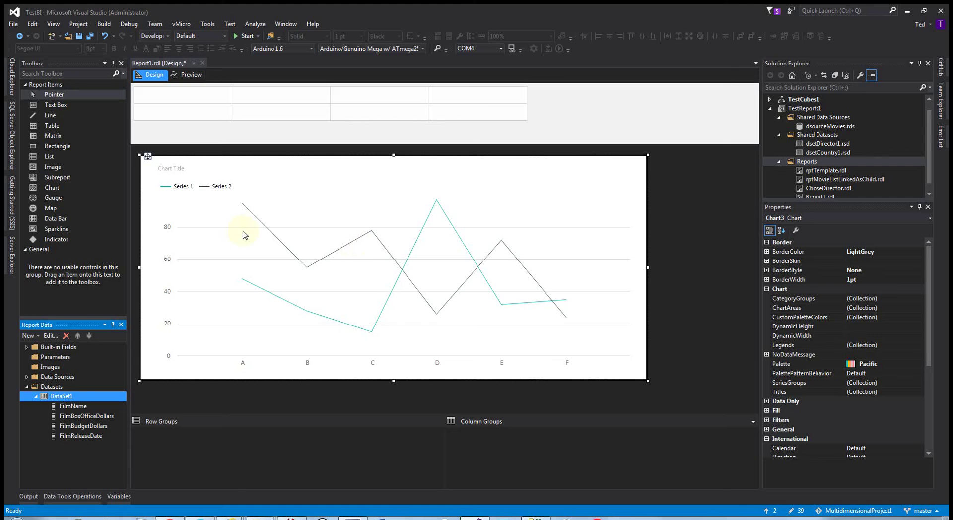
# Select the line chart to show its Chart Data fields
pyautogui.click(324, 204)
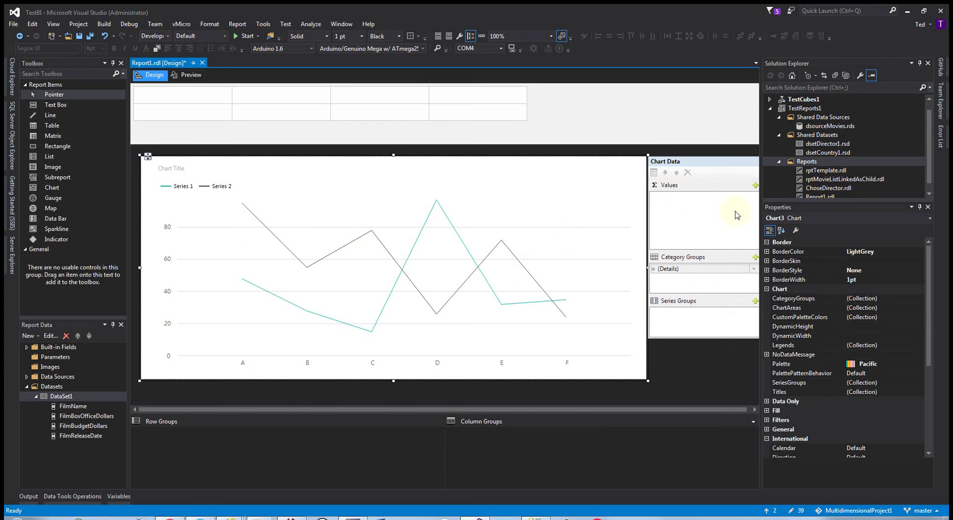
# Group categories by FilmReleaseDate and add FilmBoxOfficeDollars and FilmBudgetDollars as values
pyautogui.click(753, 269)
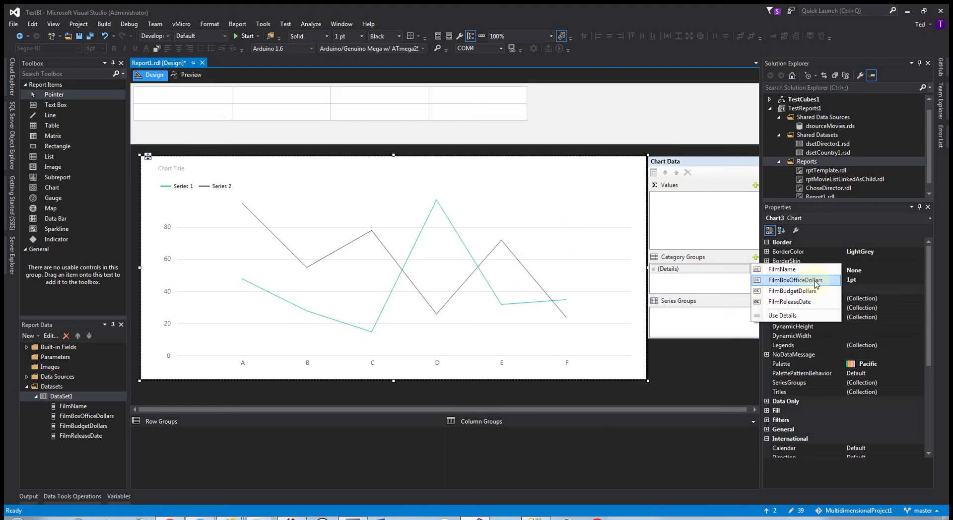
pyautogui.click(811, 301)
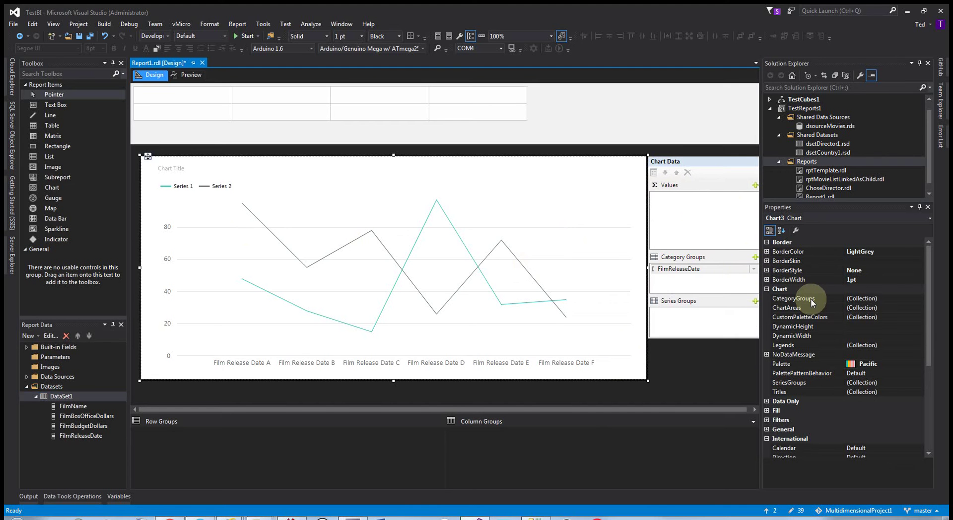
pyautogui.click(755, 186)
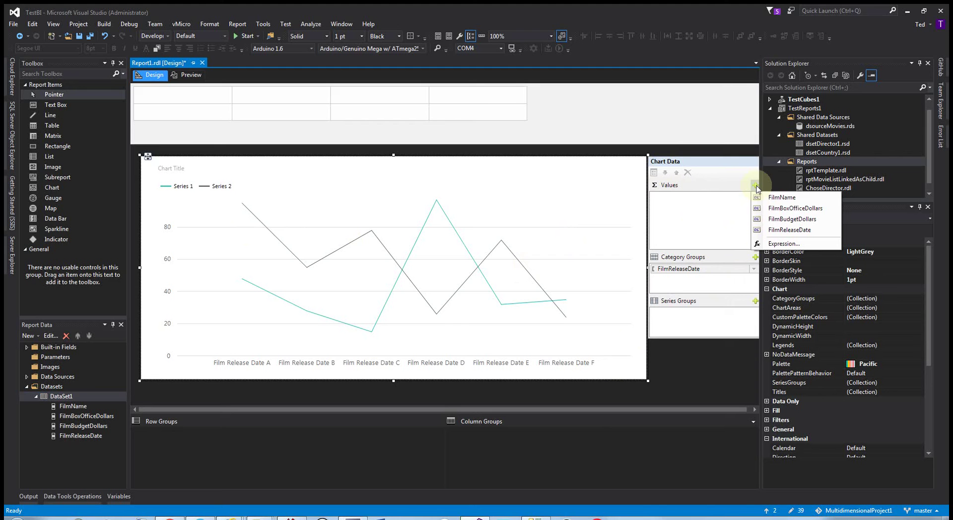
pyautogui.click(813, 209)
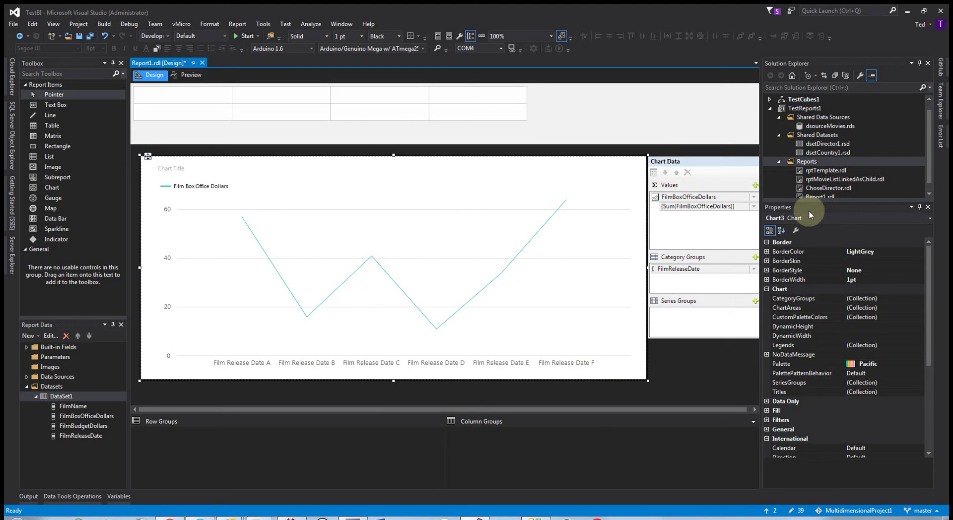
pyautogui.click(755, 186)
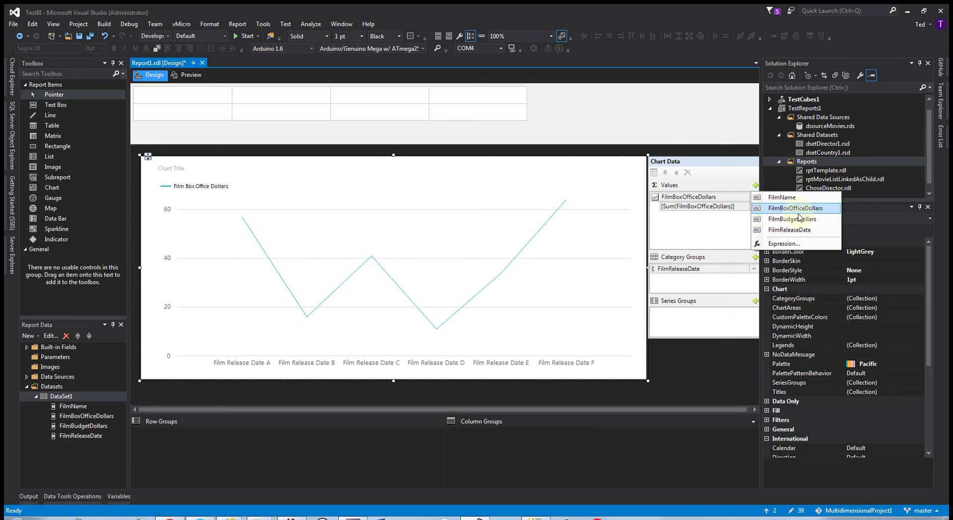
pyautogui.click(799, 220)
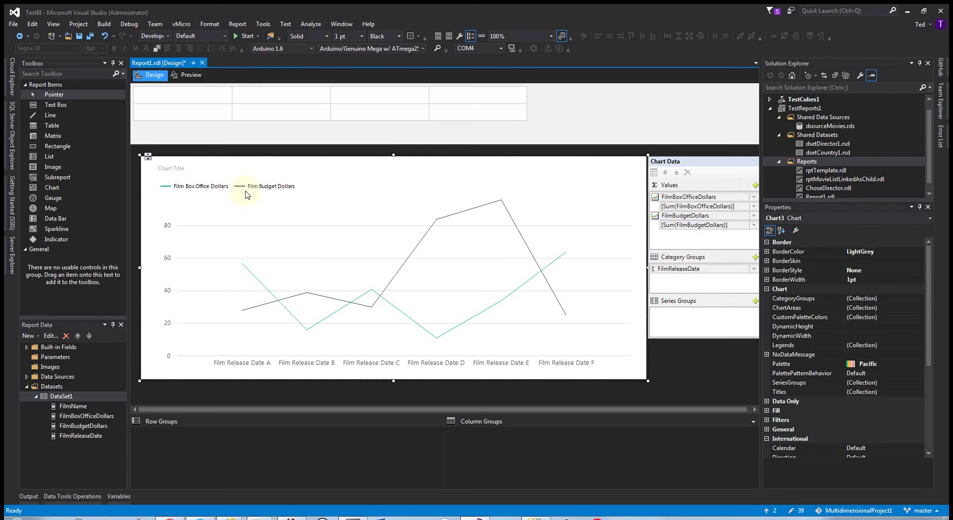
# Preview the report to see box office and budget lines across release dates
pyautogui.click(189, 75)
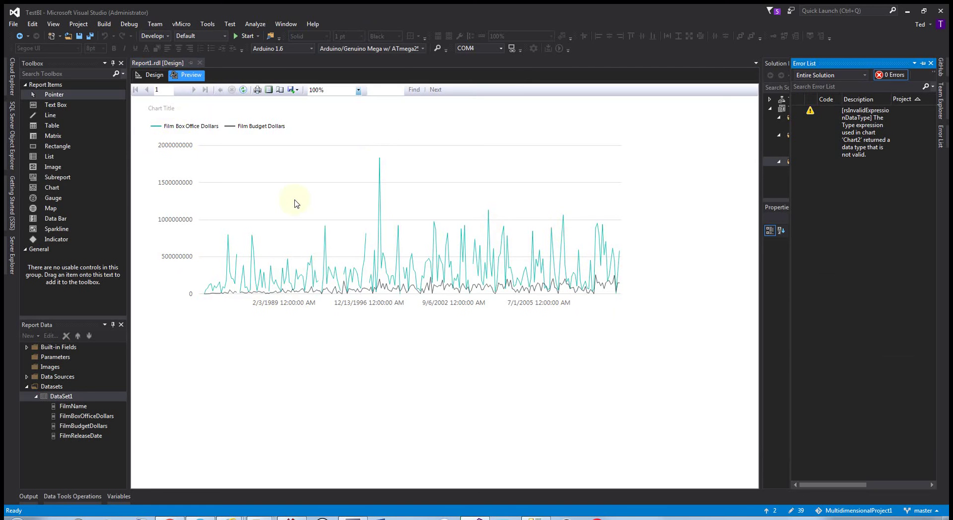
# Change the chart type to the first clustered Column chart
pyautogui.click(151, 74)
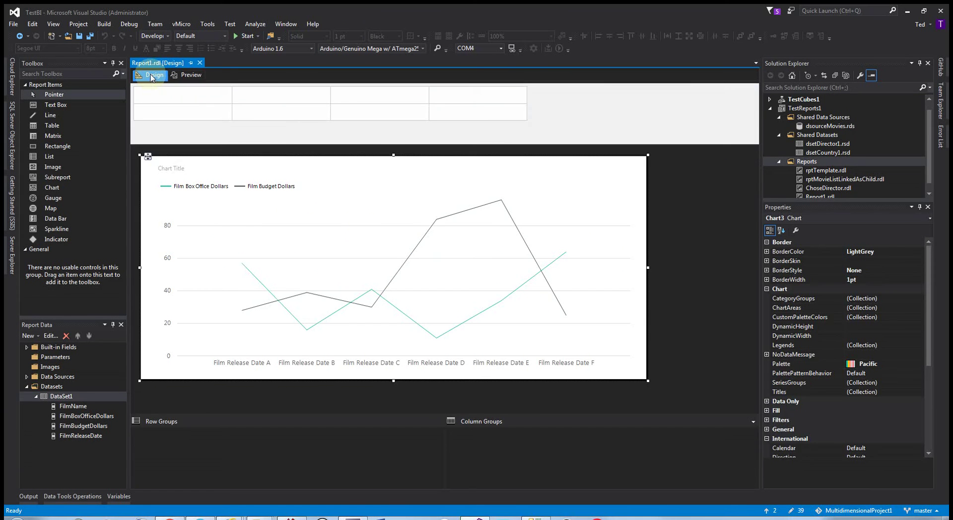
pyautogui.click(371, 195)
pyautogui.rightClick(370, 195)
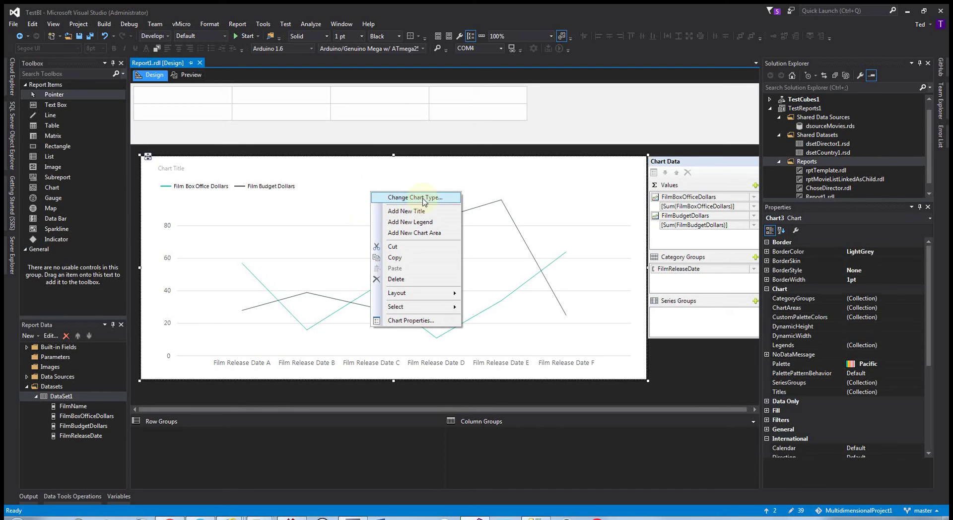
pyautogui.click(365, 201)
pyautogui.rightClick(385, 200)
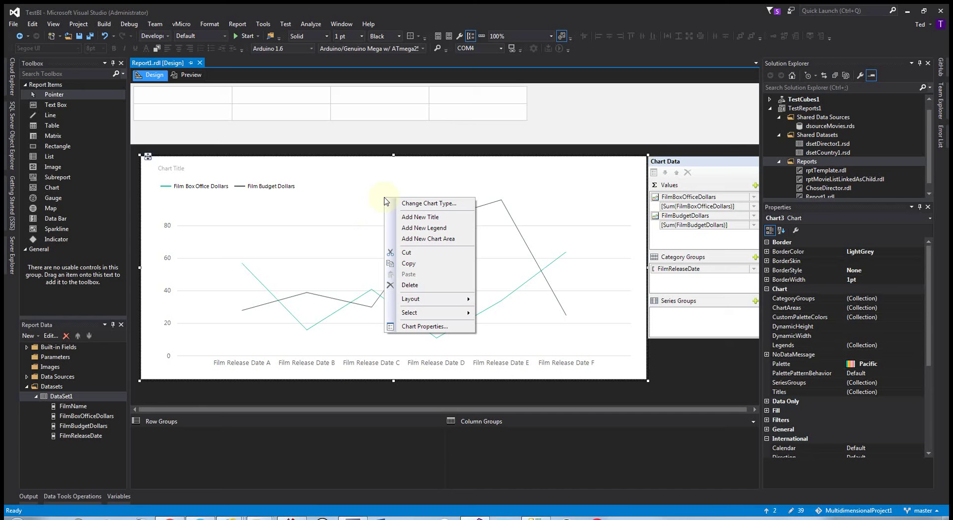
pyautogui.click(415, 203)
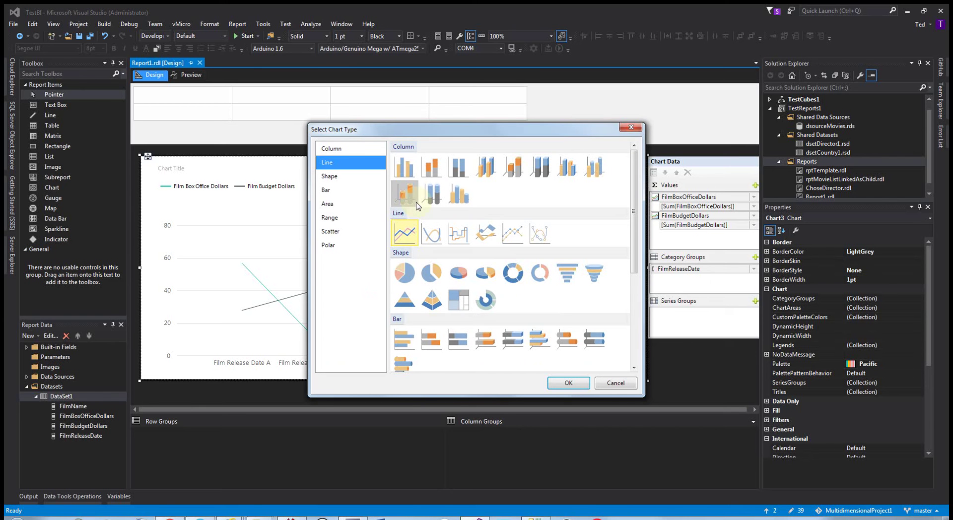
pyautogui.click(410, 170)
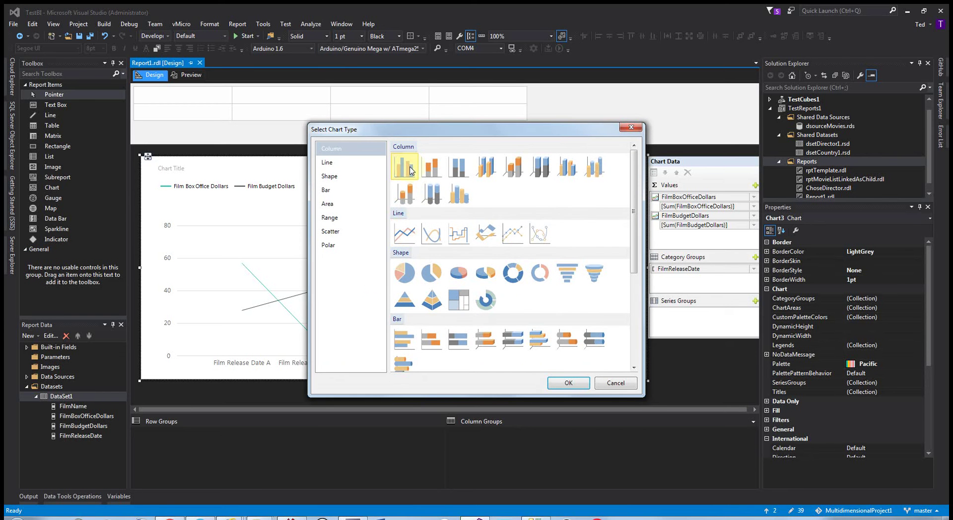
pyautogui.click(569, 382)
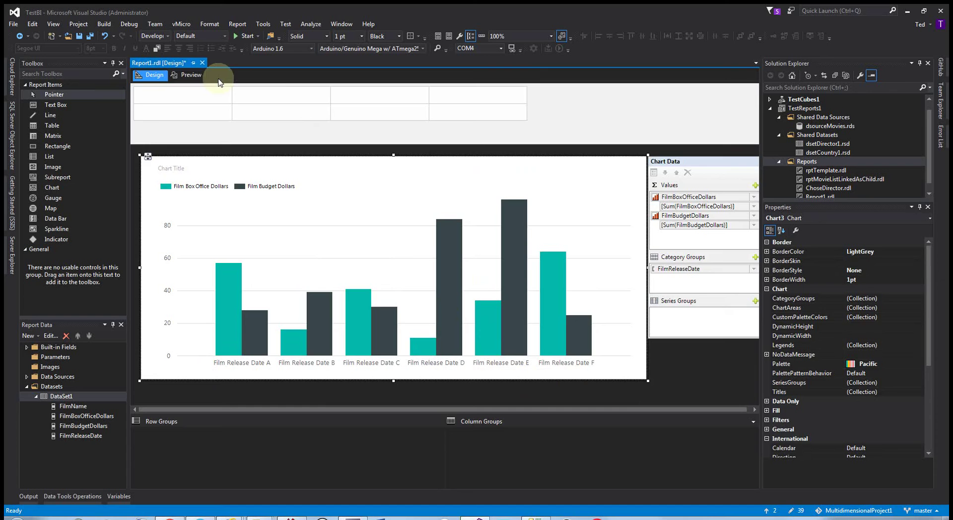
# Preview the column chart with real data, then return to Design view
pyautogui.click(186, 74)
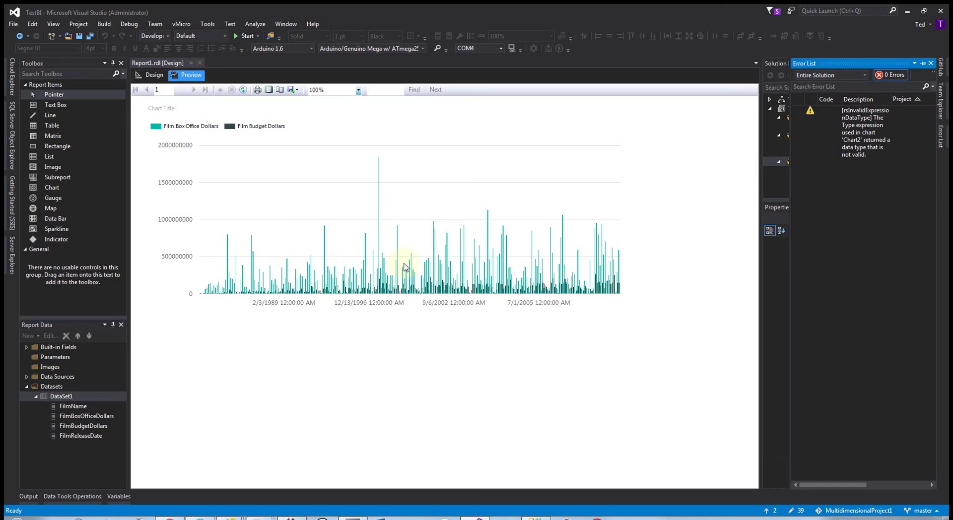
pyautogui.click(153, 76)
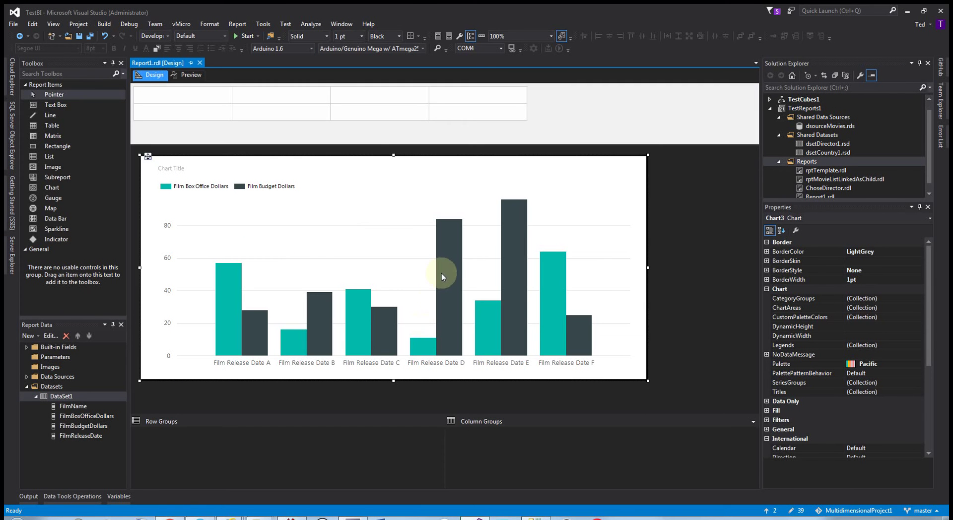
# Open the box office series properties and look over its marker, fill and border settings
pyautogui.click(549, 267)
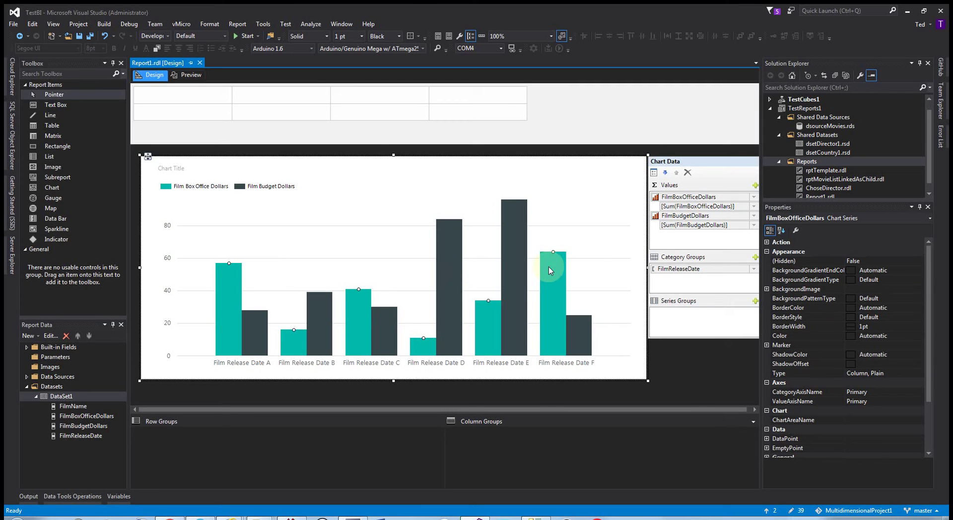
pyautogui.rightClick(549, 268)
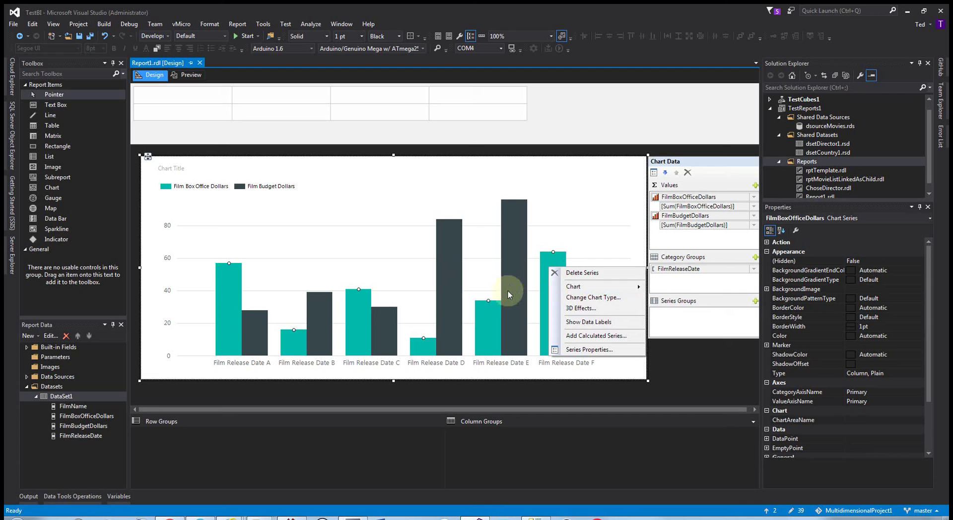
pyautogui.click(509, 270)
pyautogui.click(553, 267)
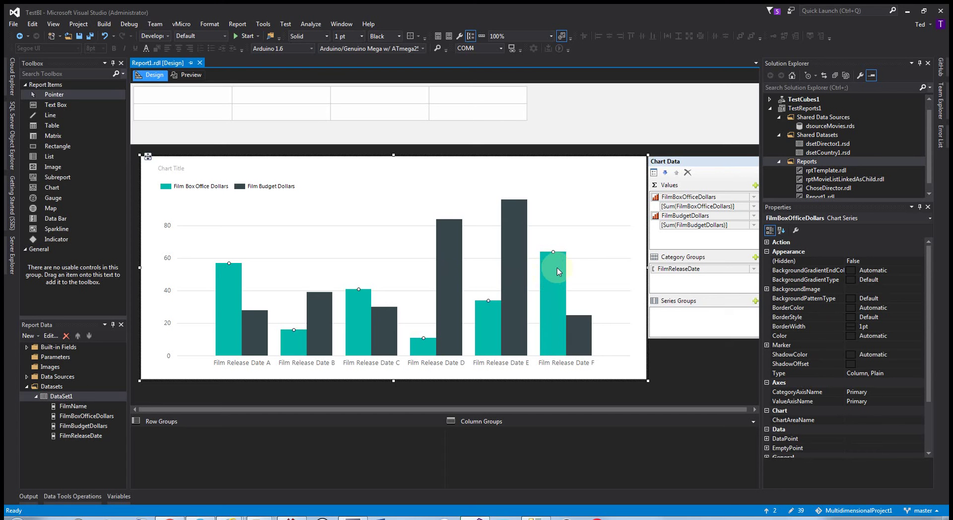
pyautogui.rightClick(557, 271)
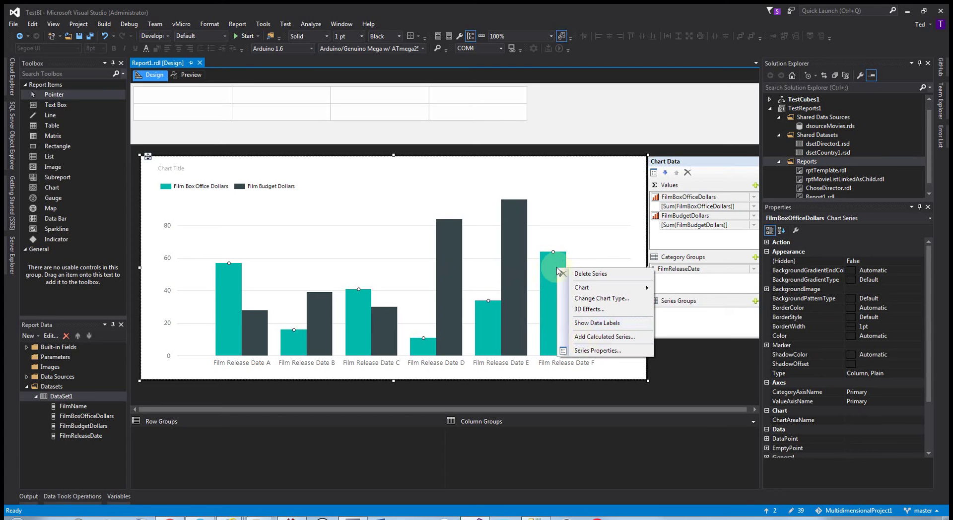
pyautogui.click(587, 351)
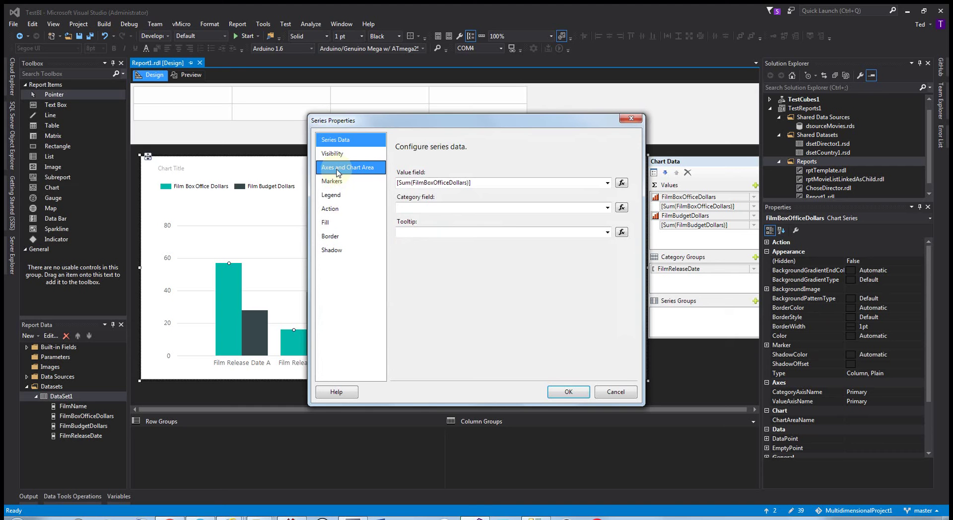
pyautogui.click(342, 184)
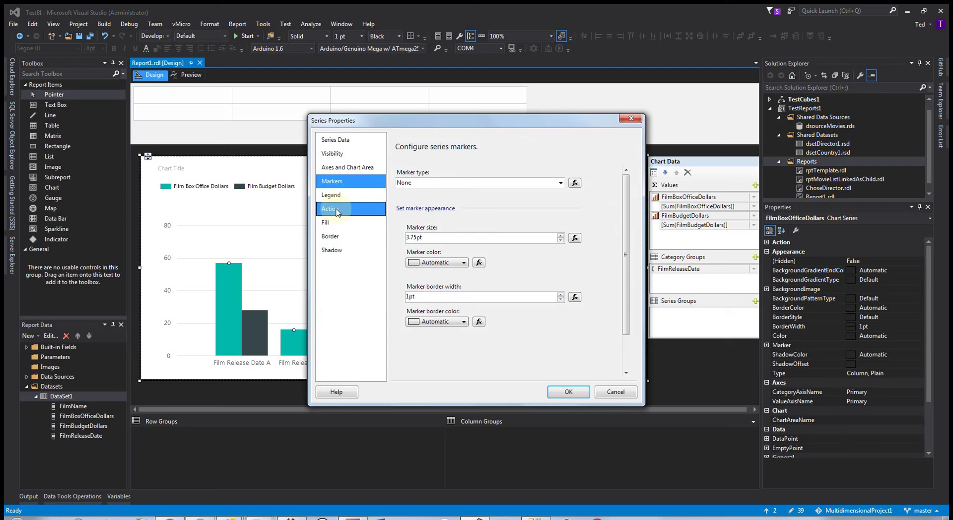
pyautogui.click(336, 226)
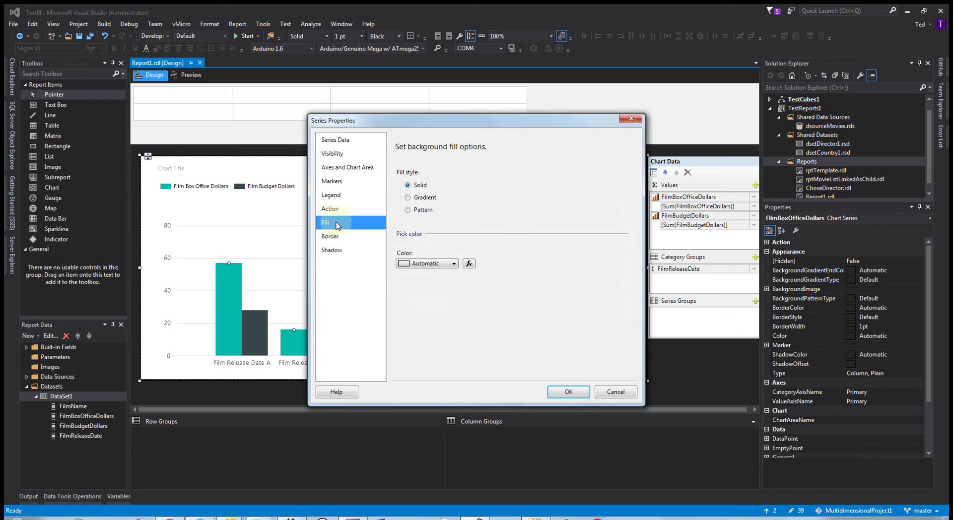
pyautogui.click(336, 240)
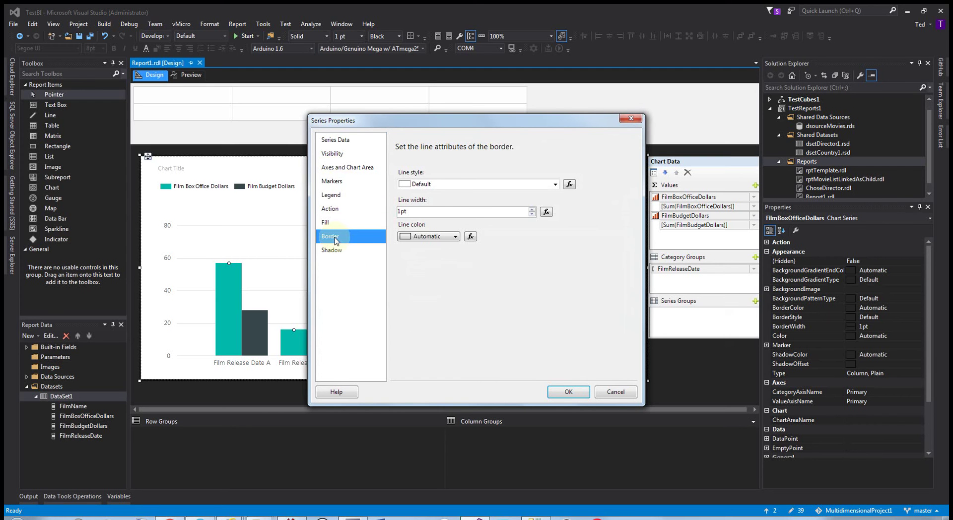
pyautogui.click(331, 139)
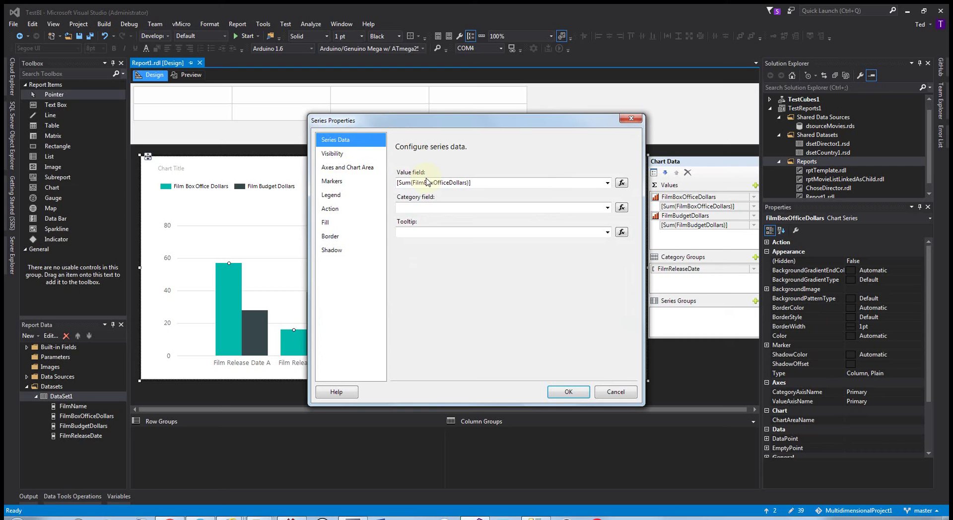
# Change the series value from a Sum to plain [FilmBoxOfficeDollars]
pyautogui.moveTo(397, 182); pyautogui.dragTo(413, 195)
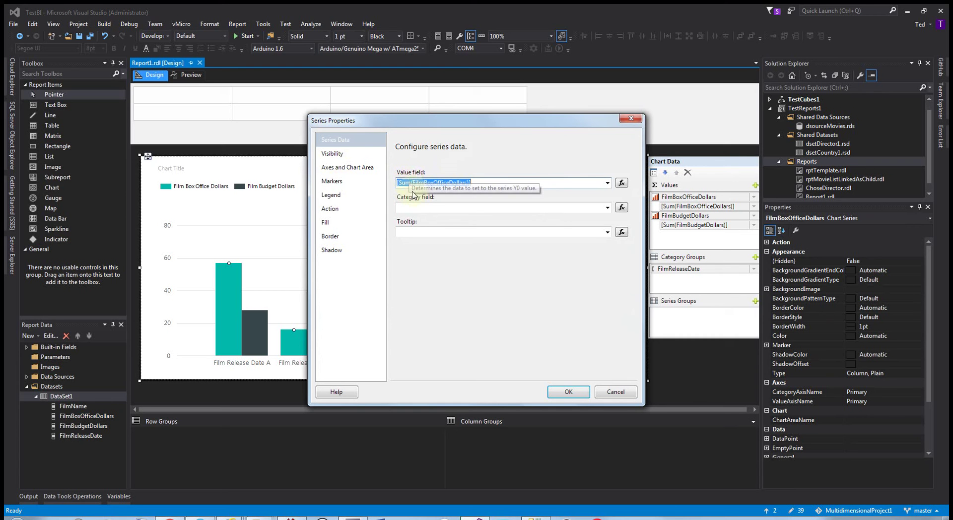
pyautogui.click(411, 183)
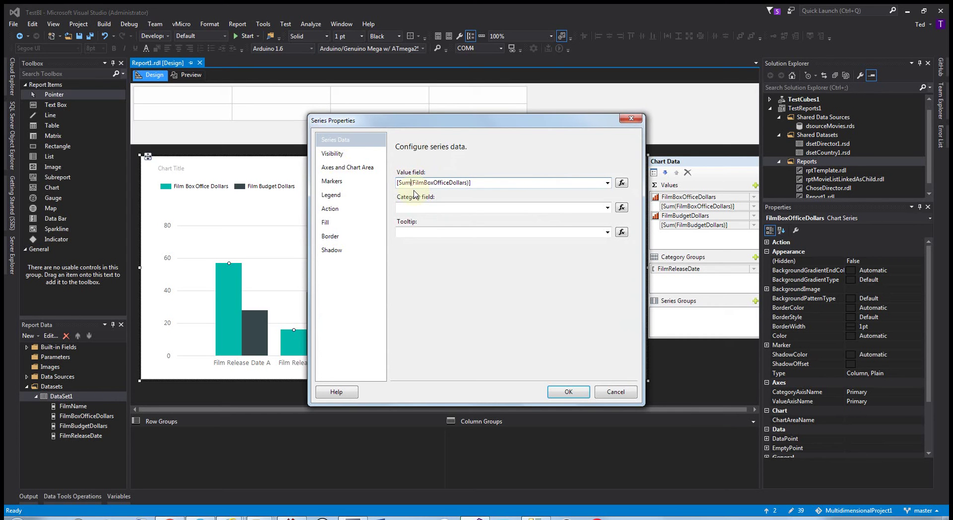
pyautogui.press('Delete')
pyautogui.press('BackSpace')
pyautogui.press('BackSpace')
pyautogui.press('BackSpace')
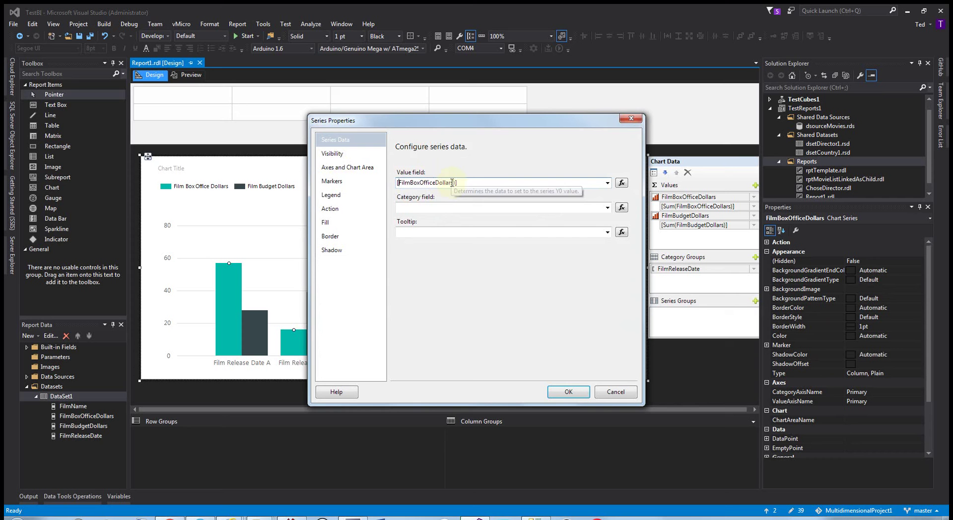
pyautogui.click(452, 183)
pyautogui.press('BackSpace')
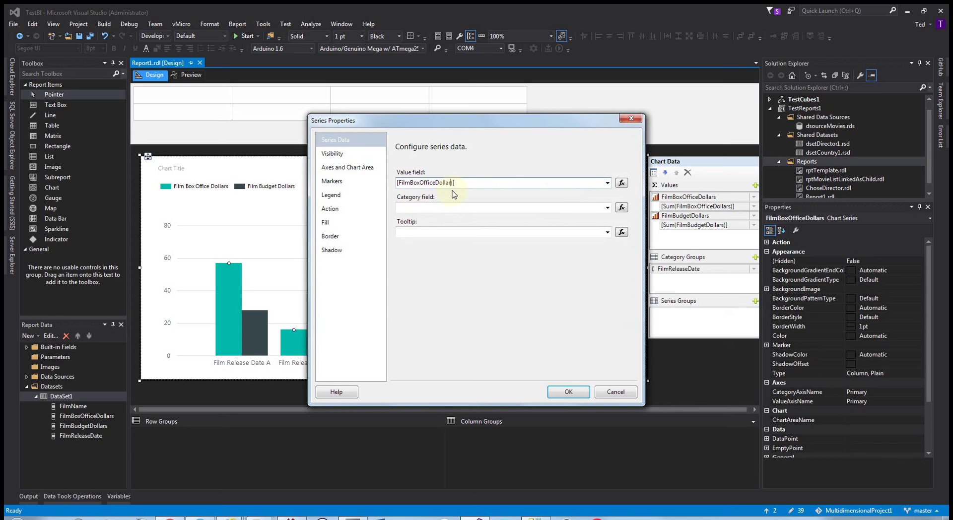
pyautogui.write('s')
# Set the series tooltip to [FilmName], stripping the Count aggregation
pyautogui.click(435, 232)
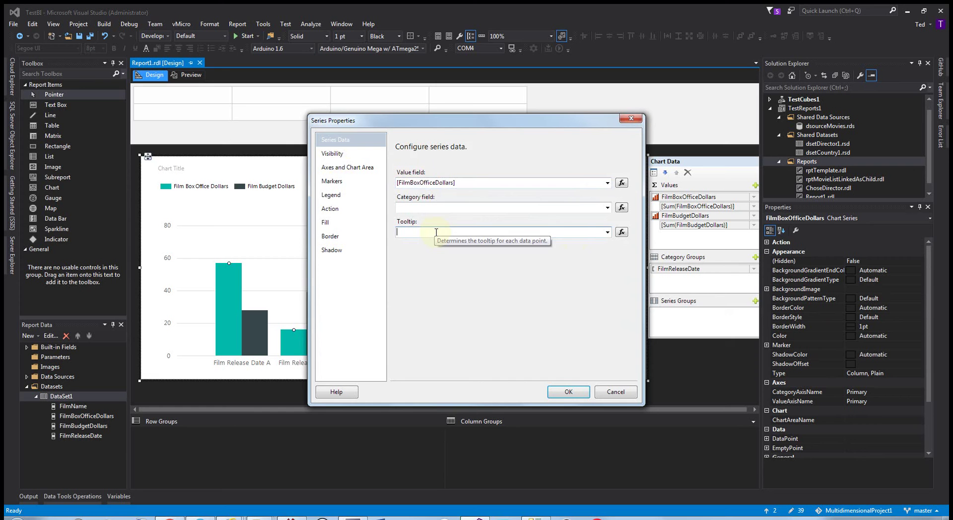
pyautogui.click(606, 232)
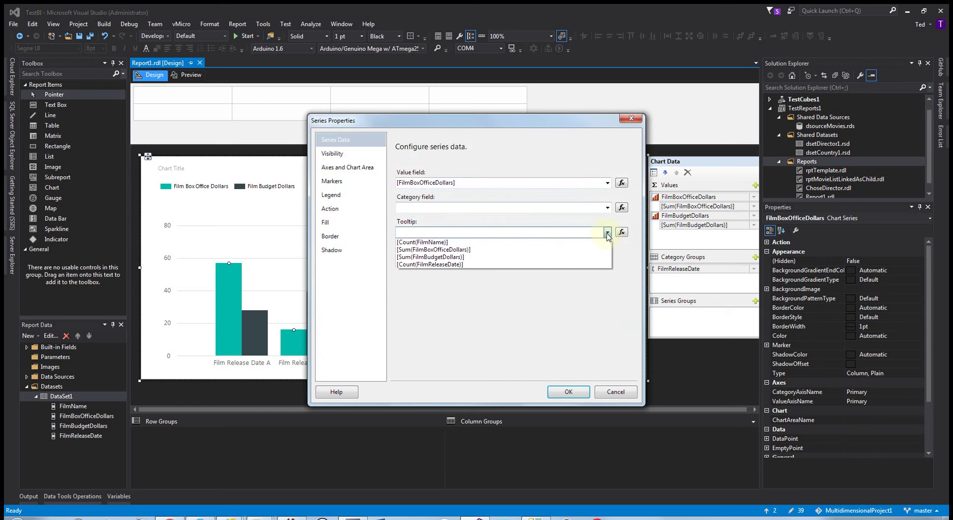
pyautogui.click(442, 245)
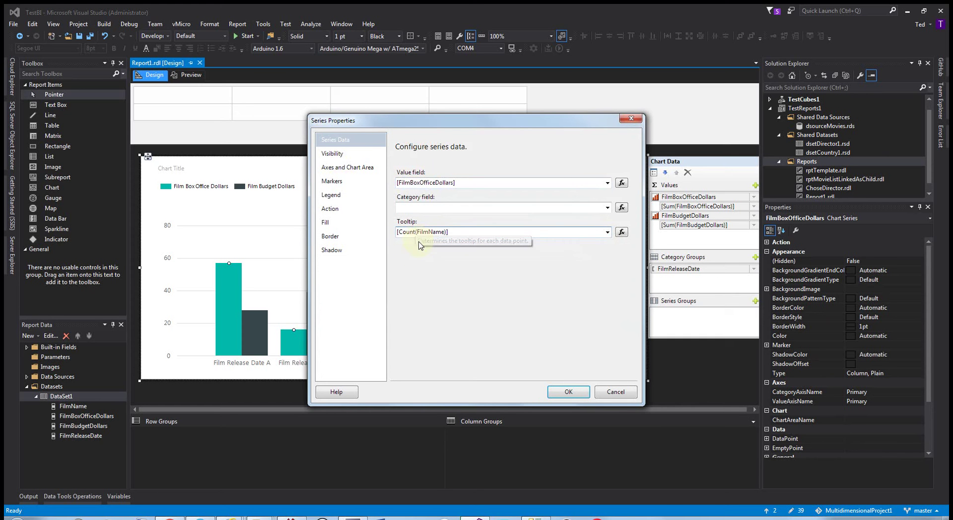
pyautogui.press('Home')
pyautogui.press('Right')
pyautogui.press('Delete')
pyautogui.press('Delete')
pyautogui.press('Delete')
pyautogui.press('Delete')
pyautogui.press('Delete')
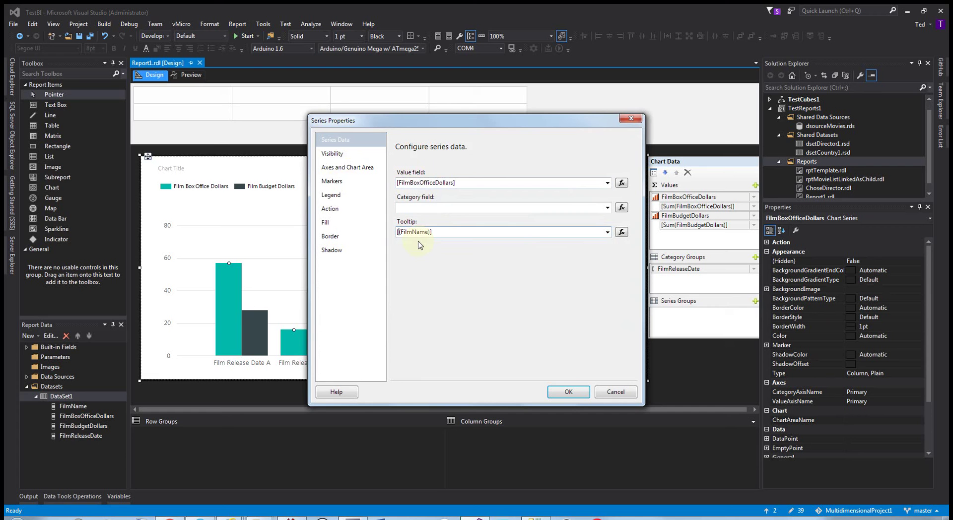
pyautogui.press('Delete')
pyautogui.press('End')
pyautogui.press('Left')
pyautogui.press('BackSpace')
# Apply the series changes and add a chart filter on FilmReleaseDate
pyautogui.click(559, 393)
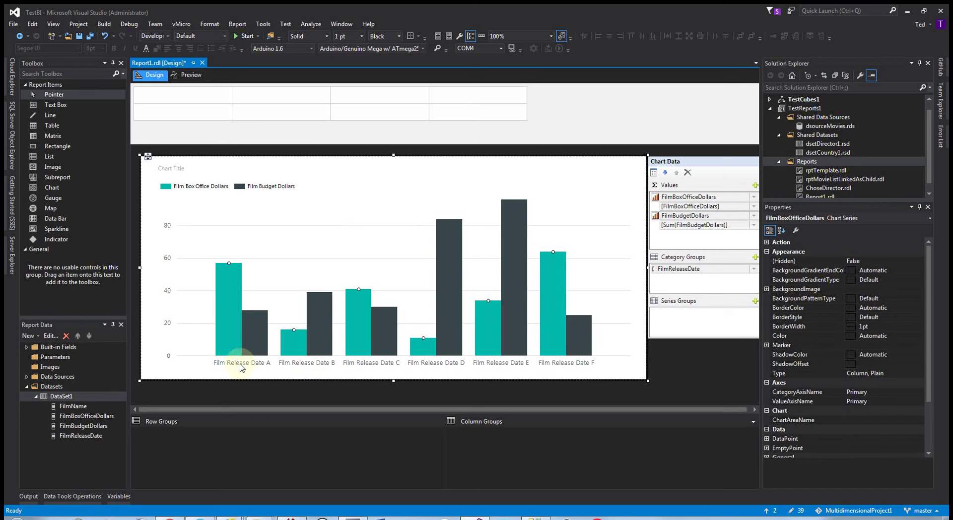
pyautogui.rightClick(371, 198)
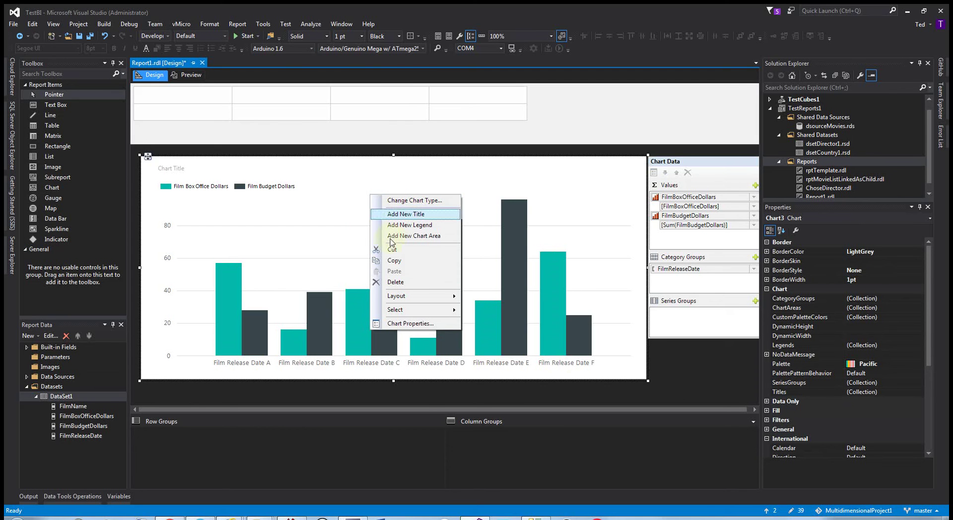
pyautogui.click(397, 323)
pyautogui.click(75, 107)
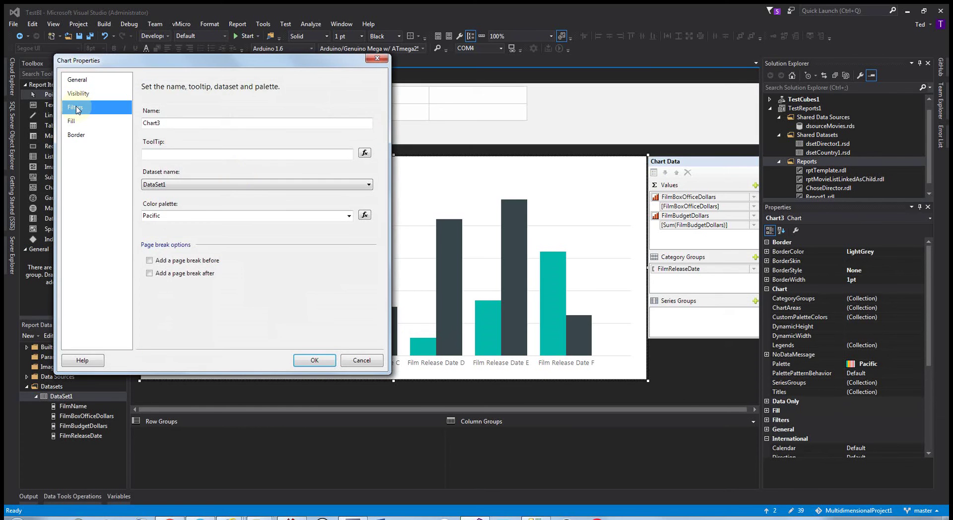
pyautogui.click(152, 125)
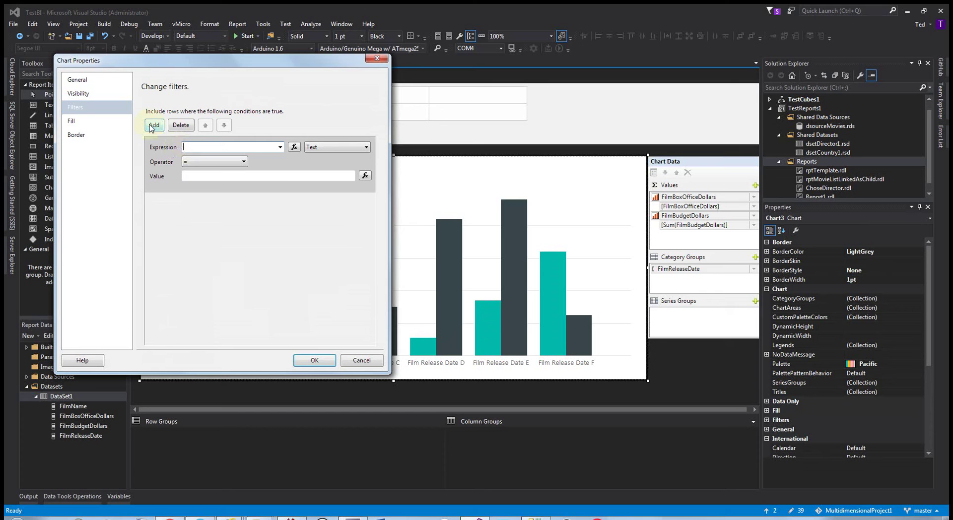
pyautogui.click(280, 147)
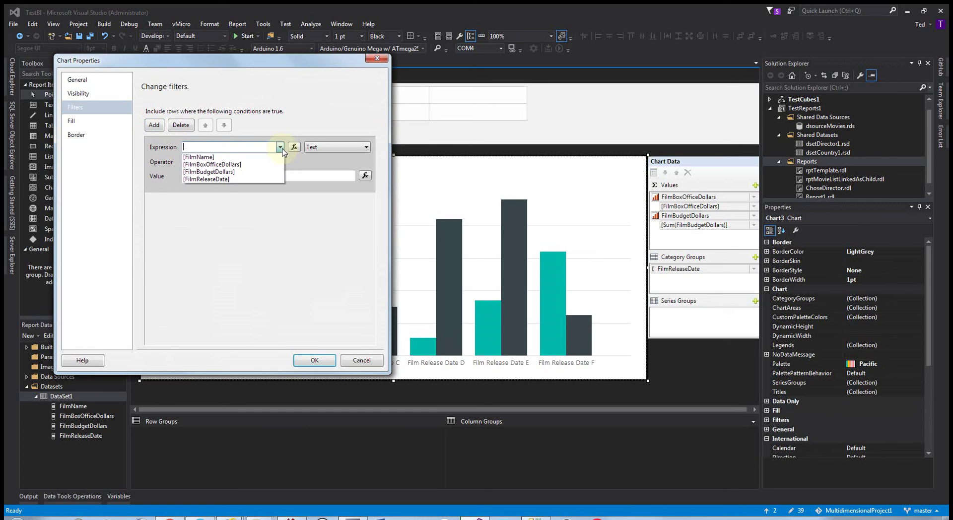
pyautogui.click(228, 179)
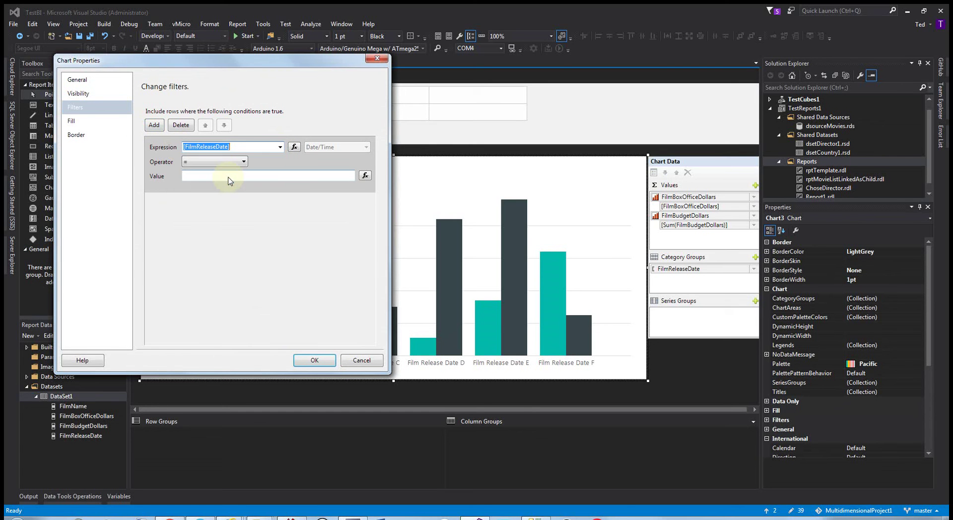
# Make the filter Between 1/1/2000 and 1/1/2002 and confirm it
pyautogui.click(219, 161)
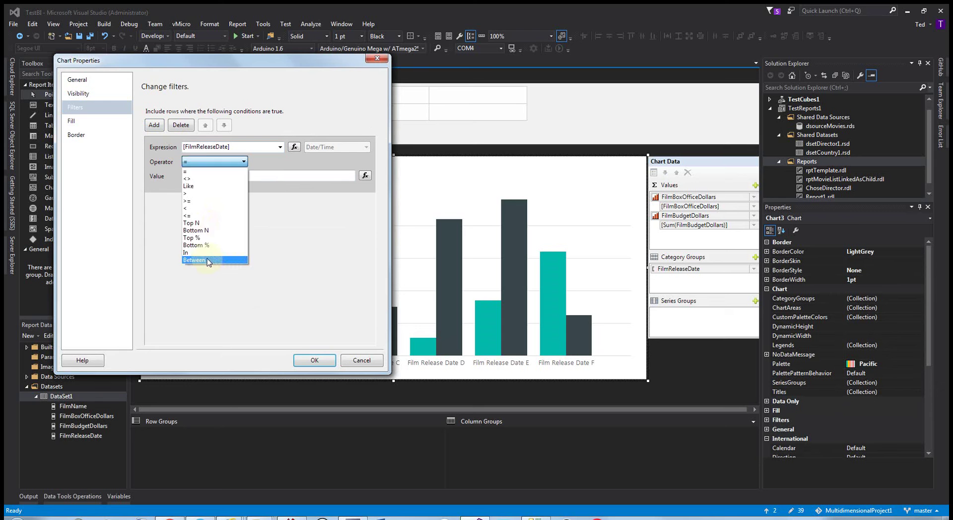
pyautogui.click(204, 260)
pyautogui.click(220, 175)
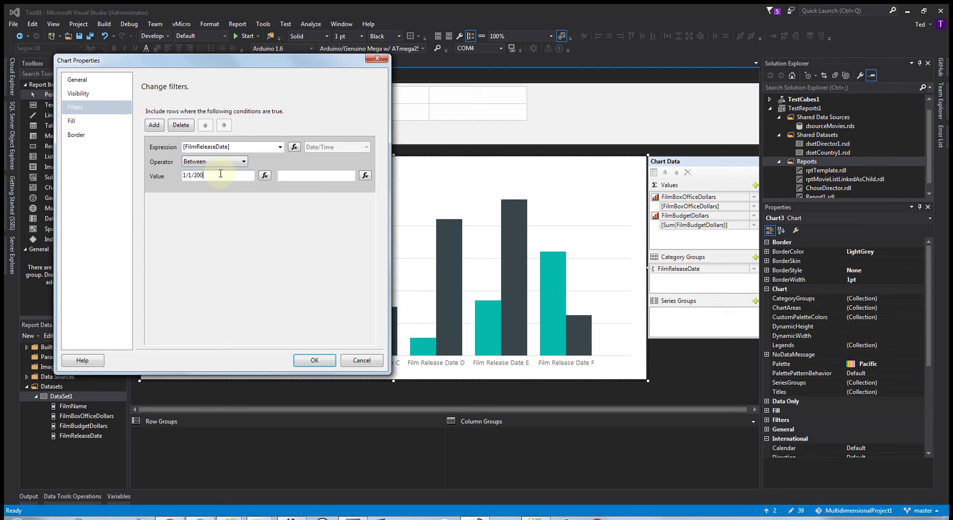
pyautogui.click(314, 174)
pyautogui.rightClick(315, 175)
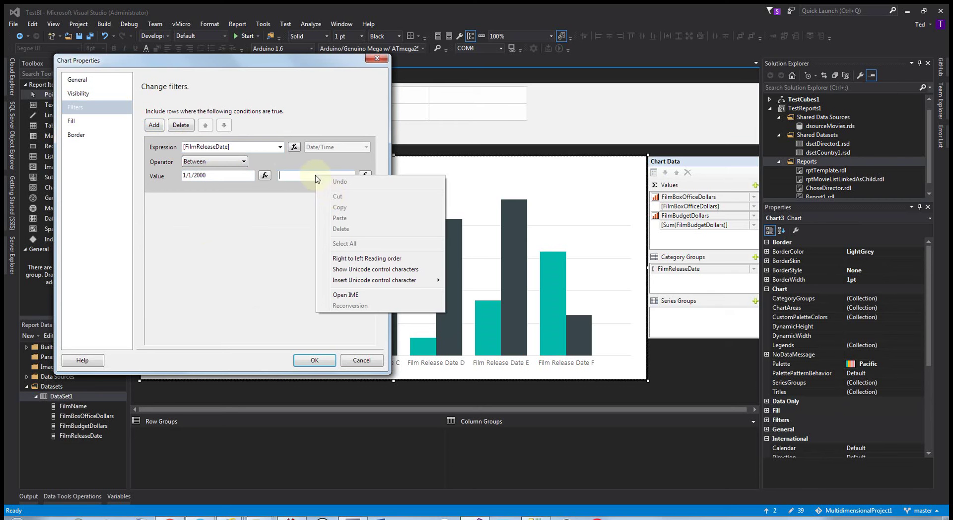
pyautogui.click(295, 179)
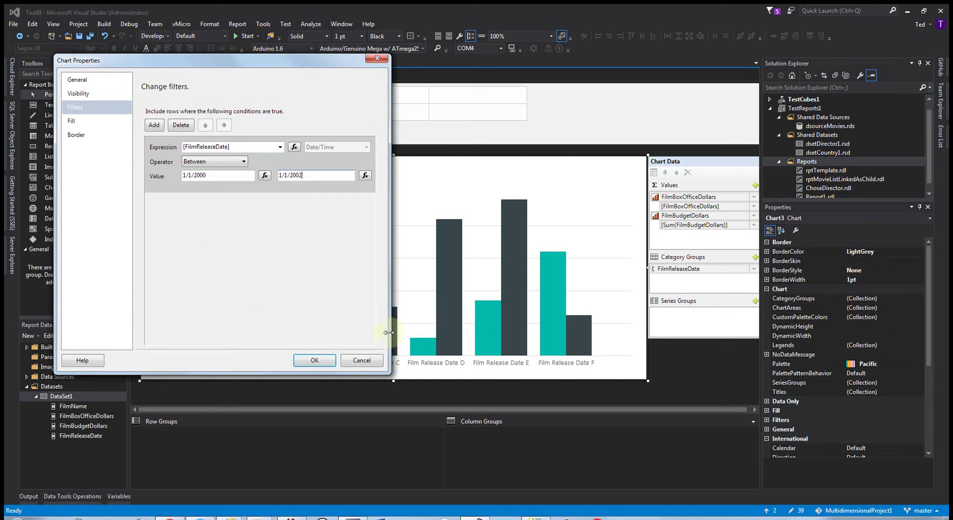
pyautogui.click(315, 361)
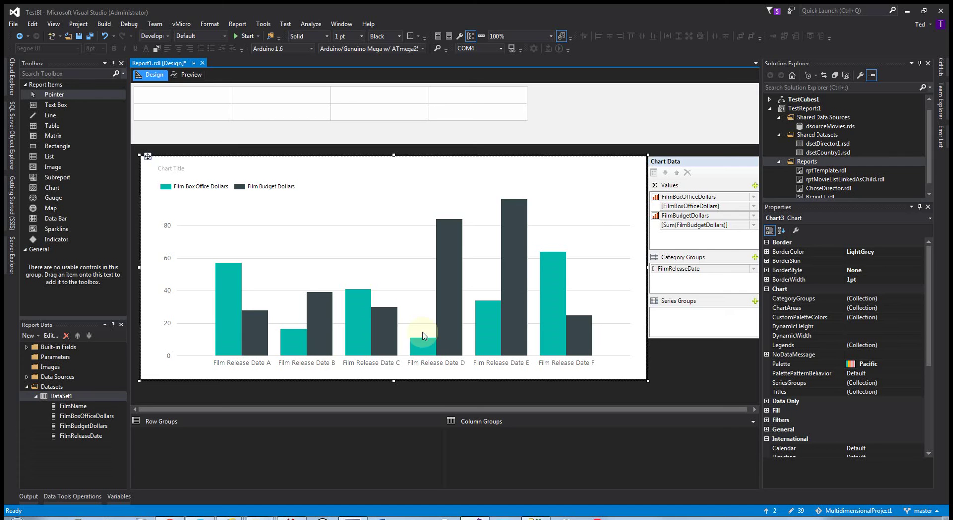
# Preview the filtered chart, checking film-name tooltips on the bars, then reload the preview
pyautogui.click(187, 75)
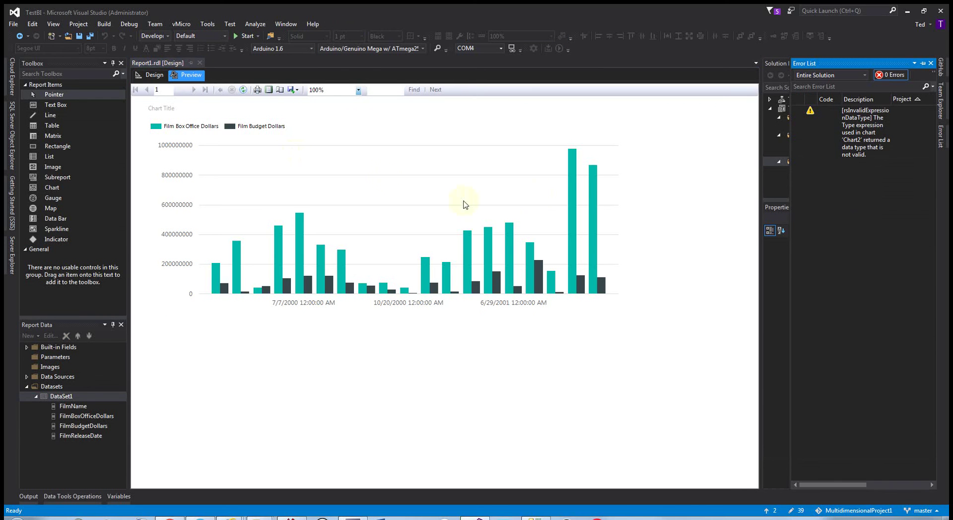
pyautogui.moveTo(571, 170)
pyautogui.moveTo(594, 181)
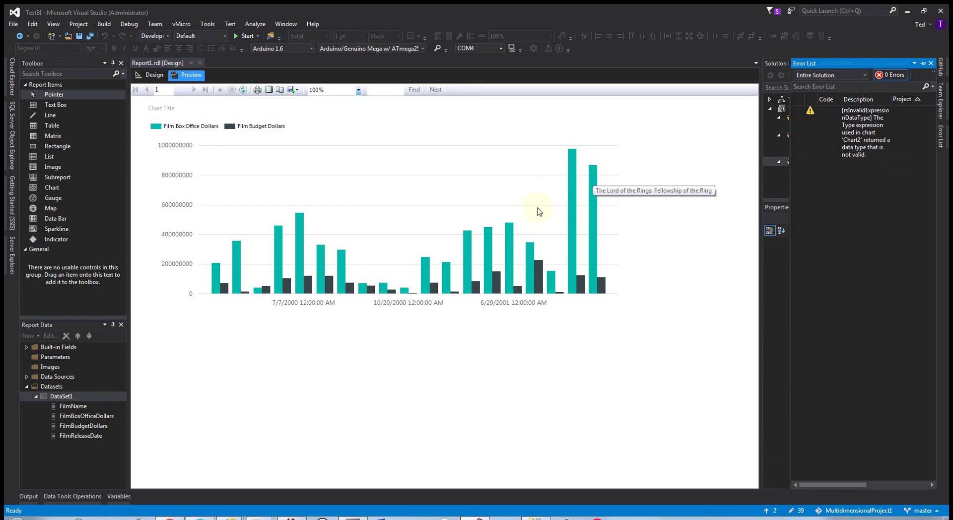
pyautogui.moveTo(511, 233)
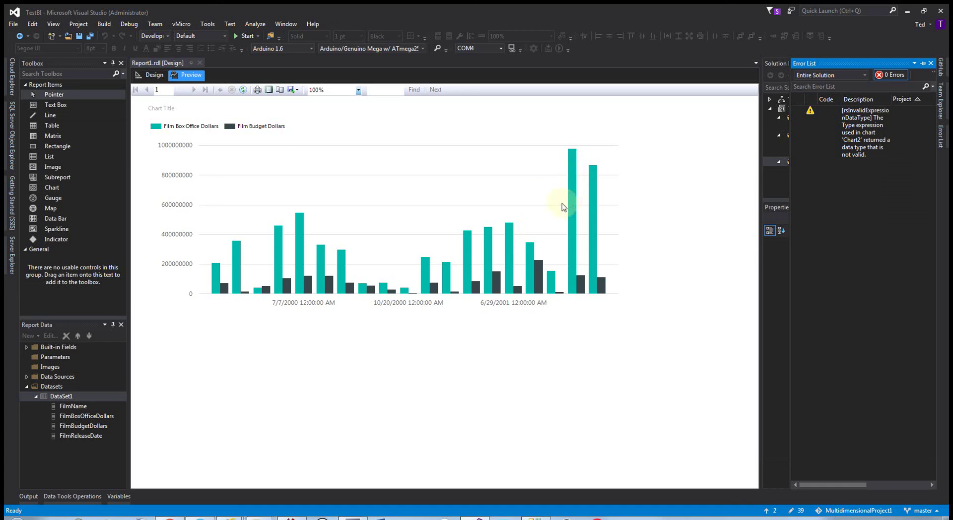
pyautogui.moveTo(573, 199)
pyautogui.click(152, 75)
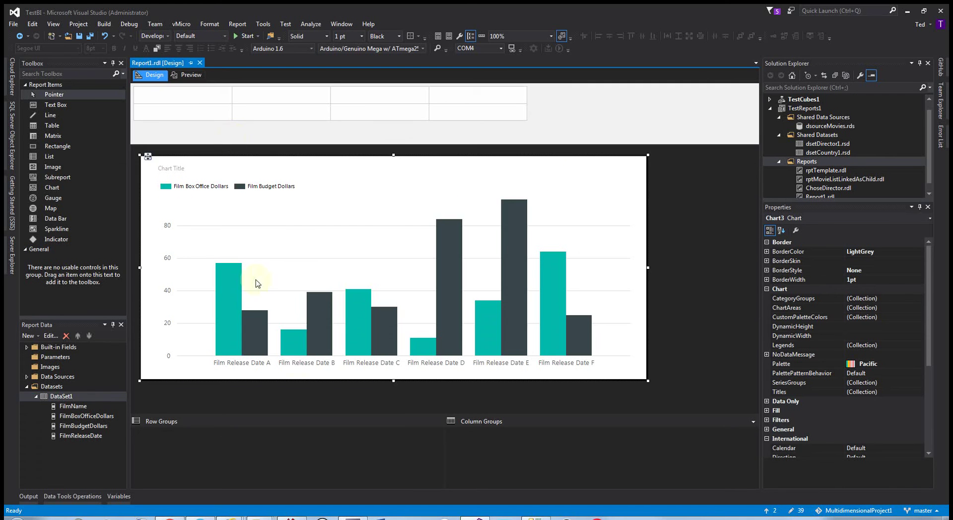
pyautogui.click(181, 77)
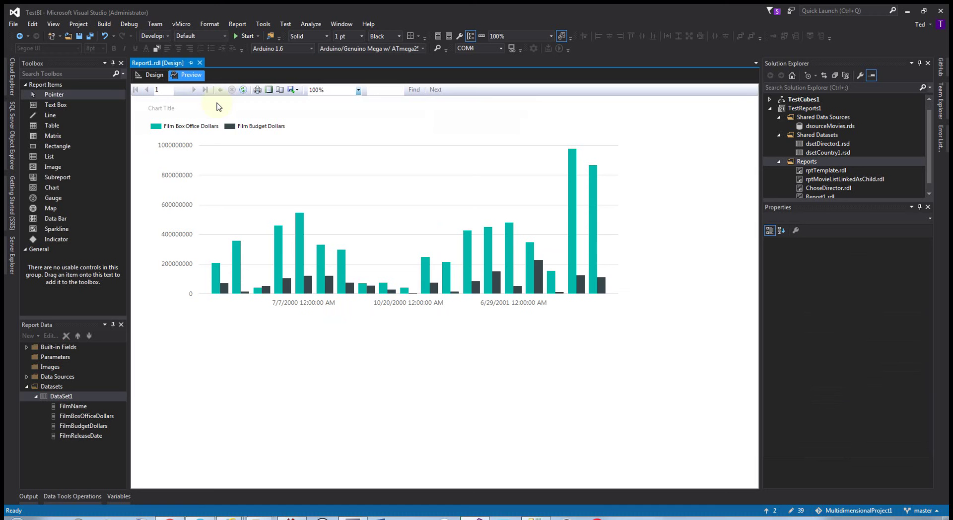
# Format the vertical axis as Currency shown in Billions, then preview the chart
pyautogui.click(151, 75)
pyautogui.click(174, 269)
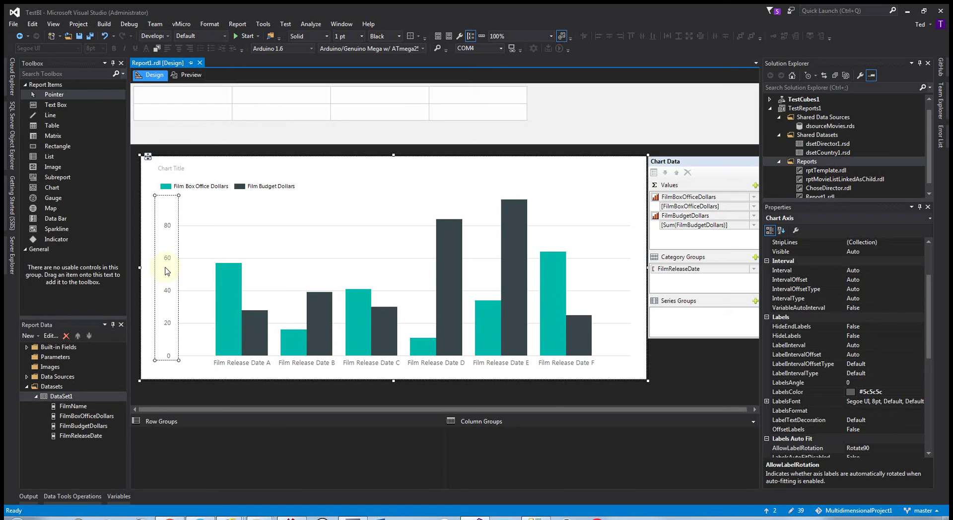
pyautogui.rightClick(167, 271)
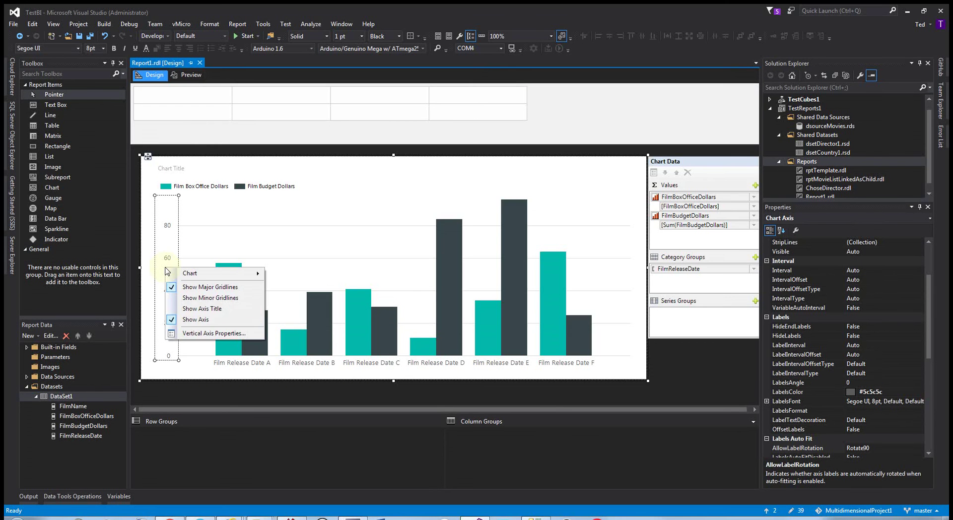
pyautogui.click(185, 334)
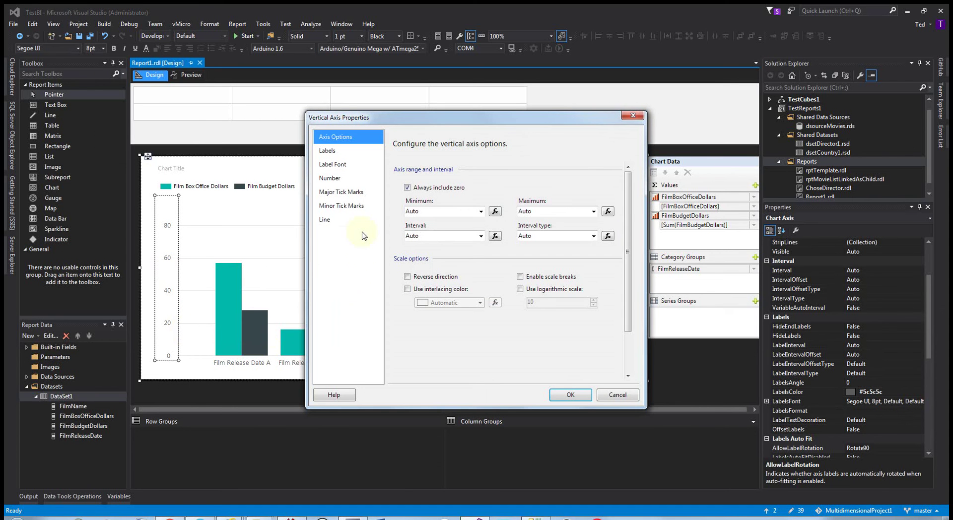
pyautogui.click(330, 178)
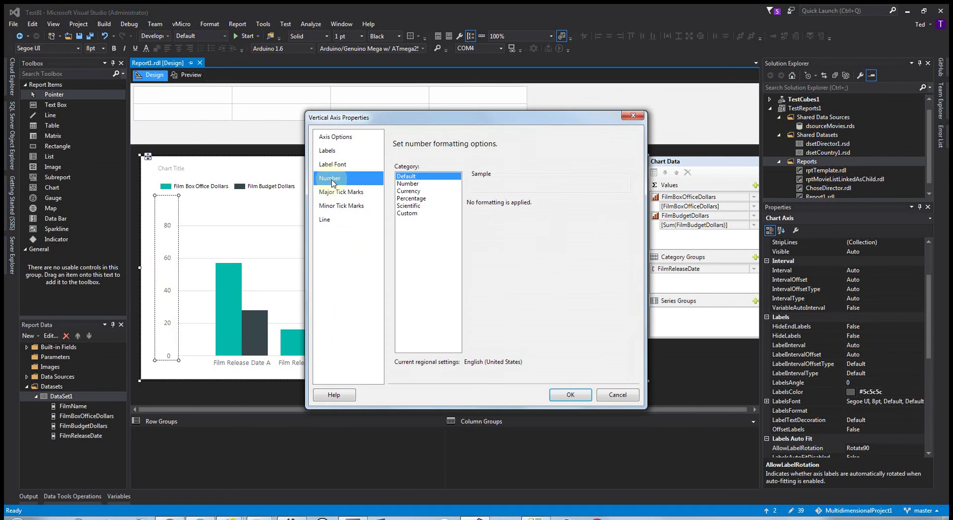
pyautogui.click(418, 191)
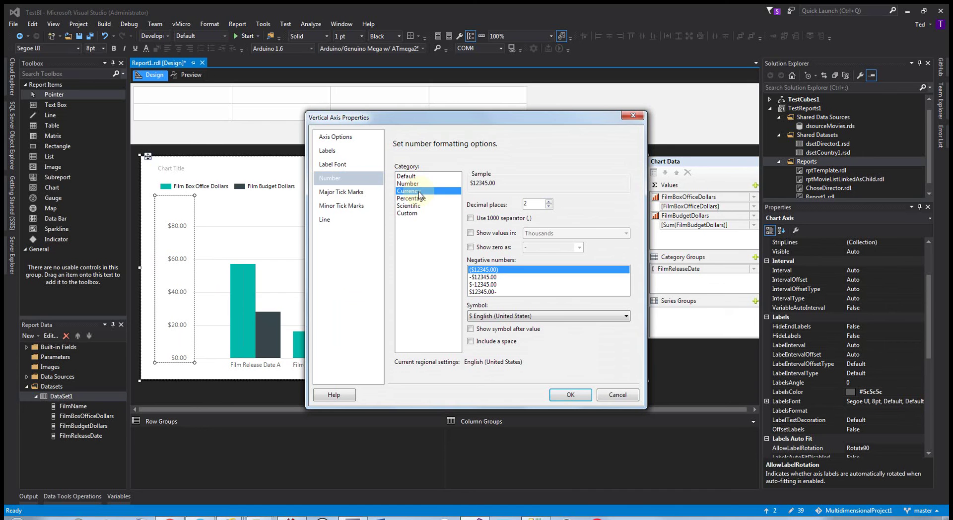
pyautogui.click(470, 232)
pyautogui.click(564, 234)
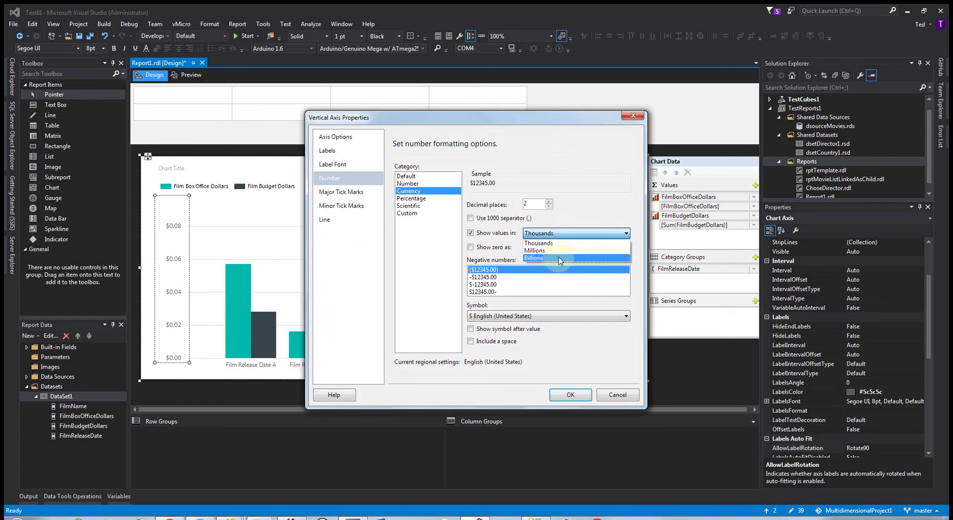
pyautogui.click(560, 258)
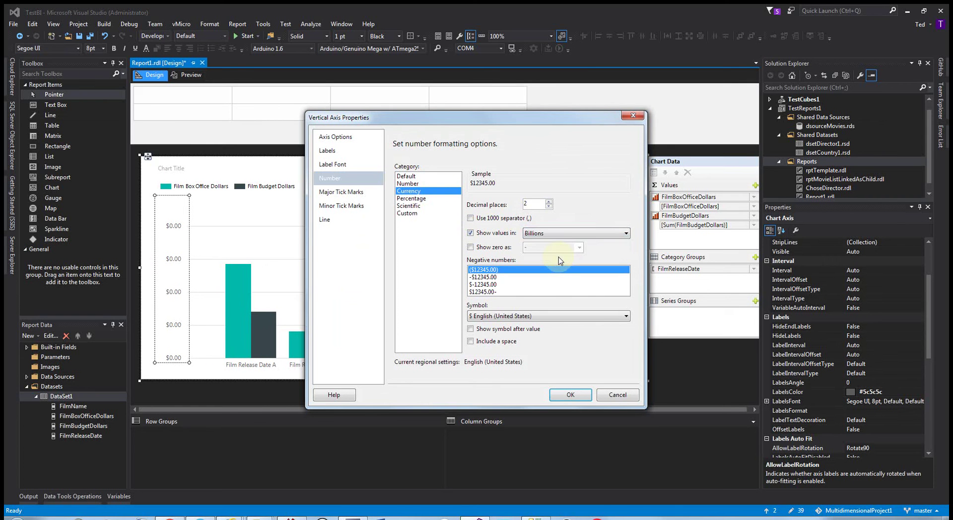
pyautogui.click(569, 395)
pyautogui.click(186, 75)
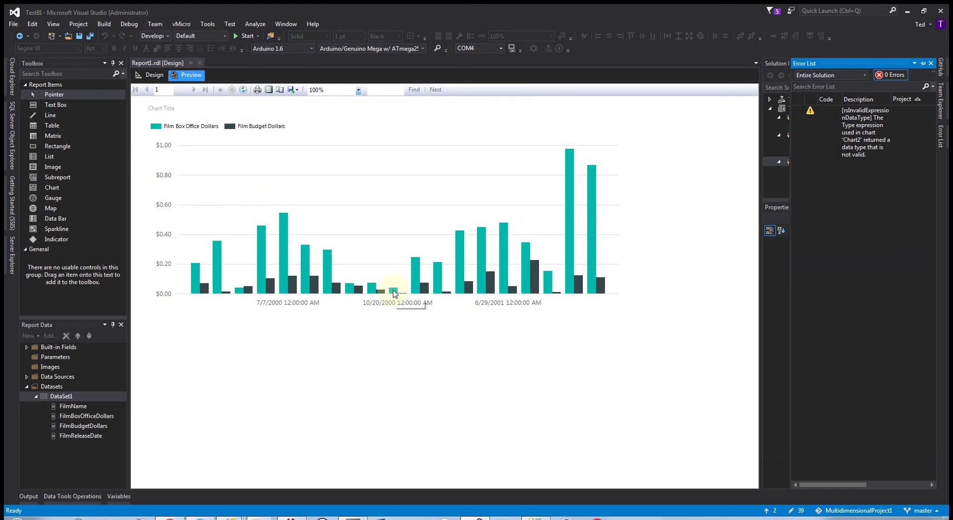
# Check the film-name tooltips on several columns of the billions-scaled dollar chart, then return to design view
pyautogui.moveTo(395, 293)
pyautogui.moveTo(242, 294)
pyautogui.moveTo(351, 287)
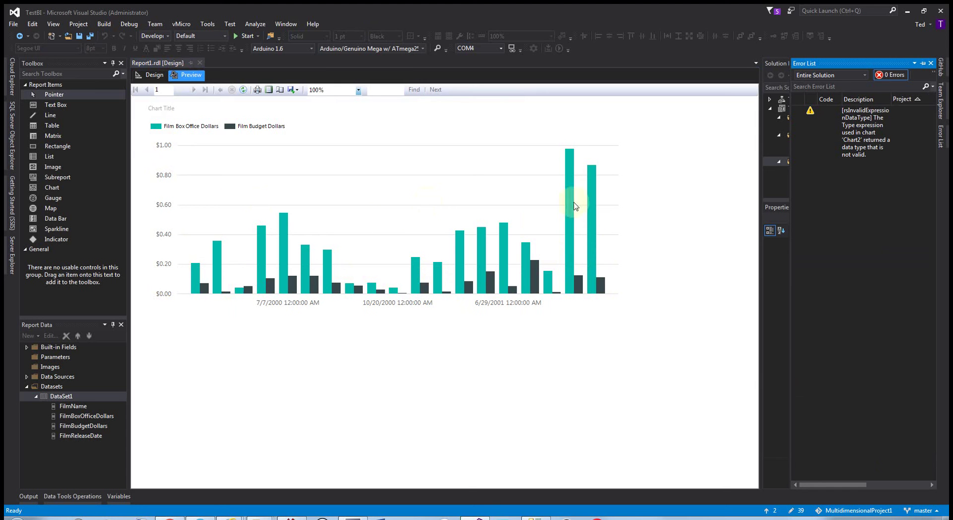
pyautogui.moveTo(437, 269)
pyautogui.click(155, 75)
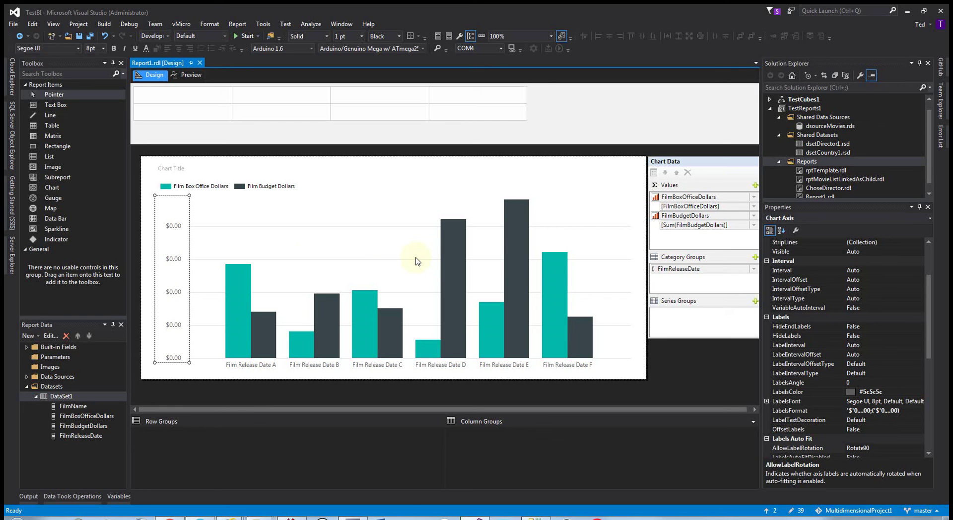
# Switch the column chart to a Pie chart and preview it, reloading the changed report file
pyautogui.rightClick(359, 182)
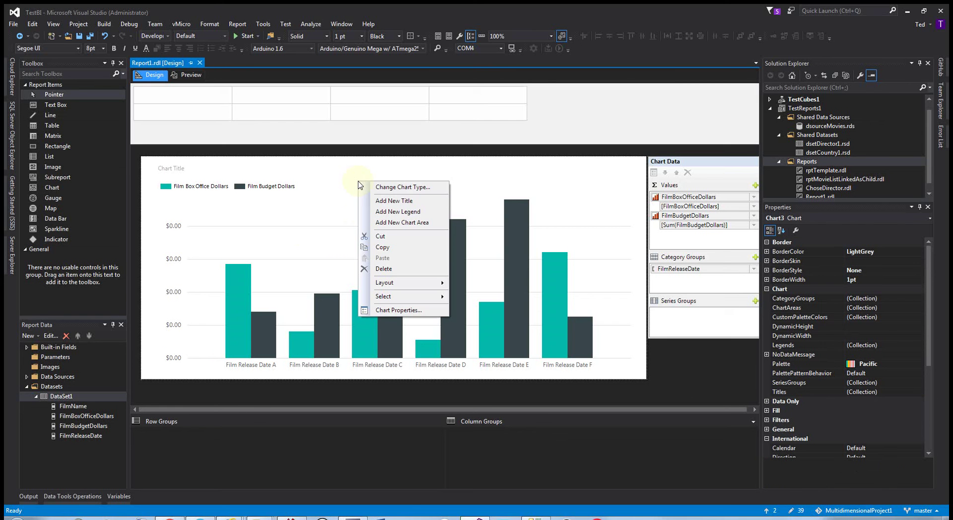
pyautogui.click(394, 188)
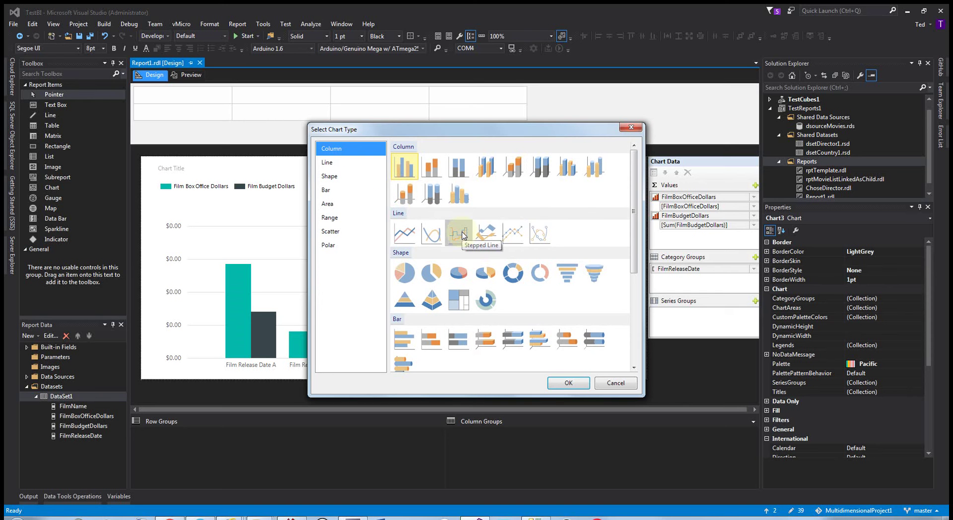
pyautogui.click(406, 275)
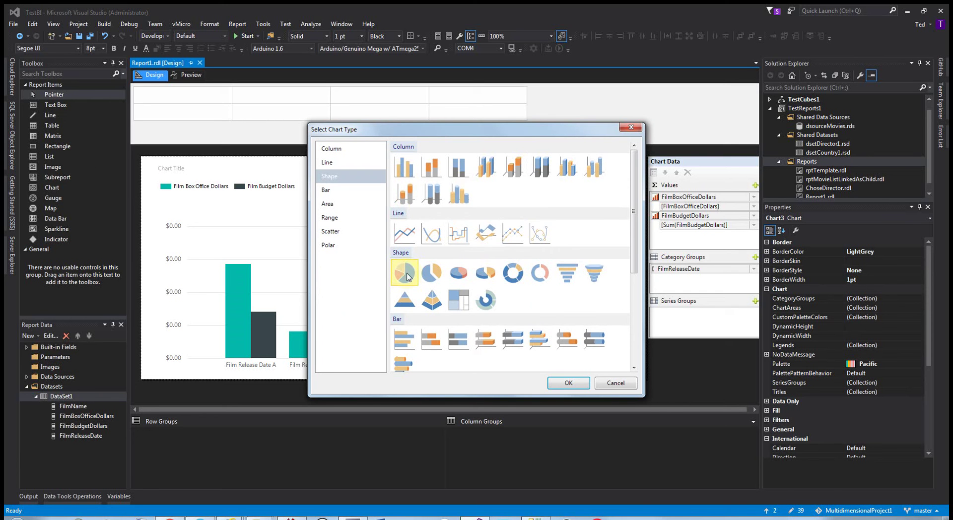
pyautogui.doubleClick(407, 276)
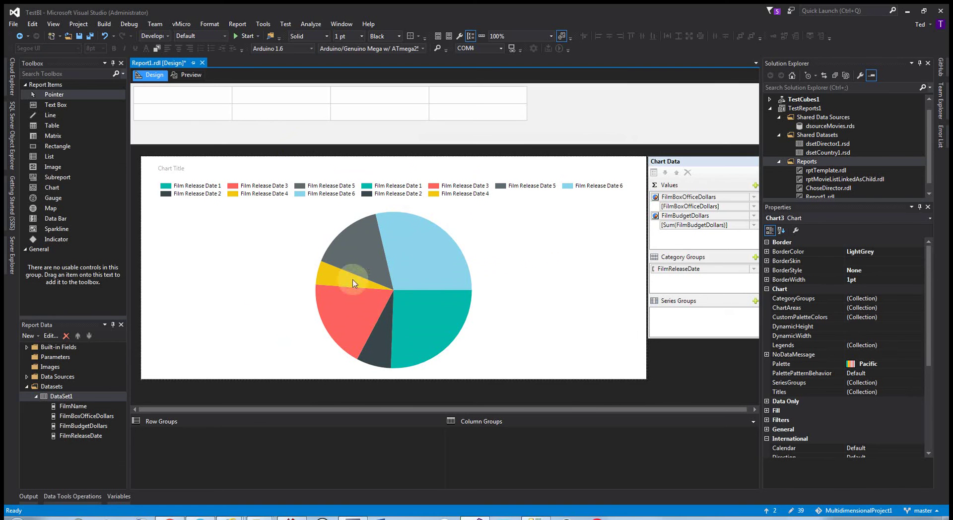
pyautogui.click(186, 76)
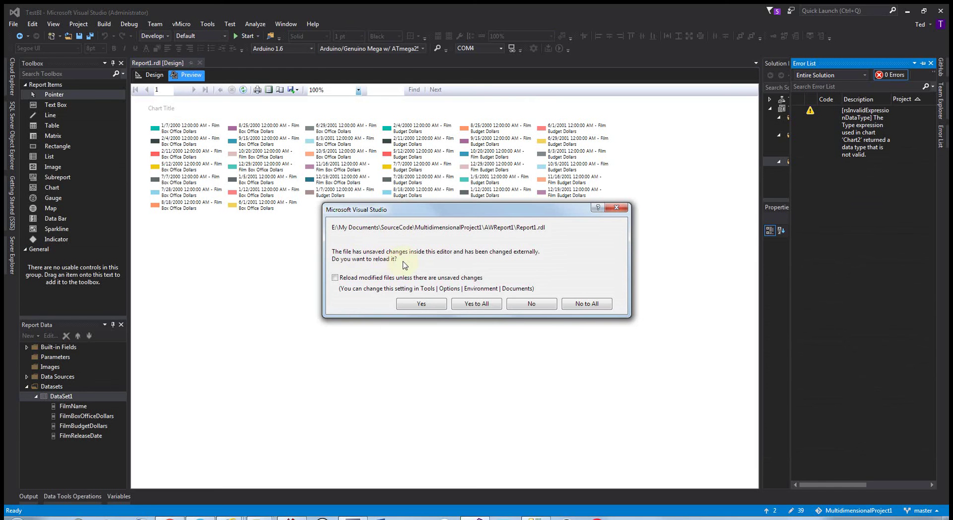
pyautogui.click(421, 304)
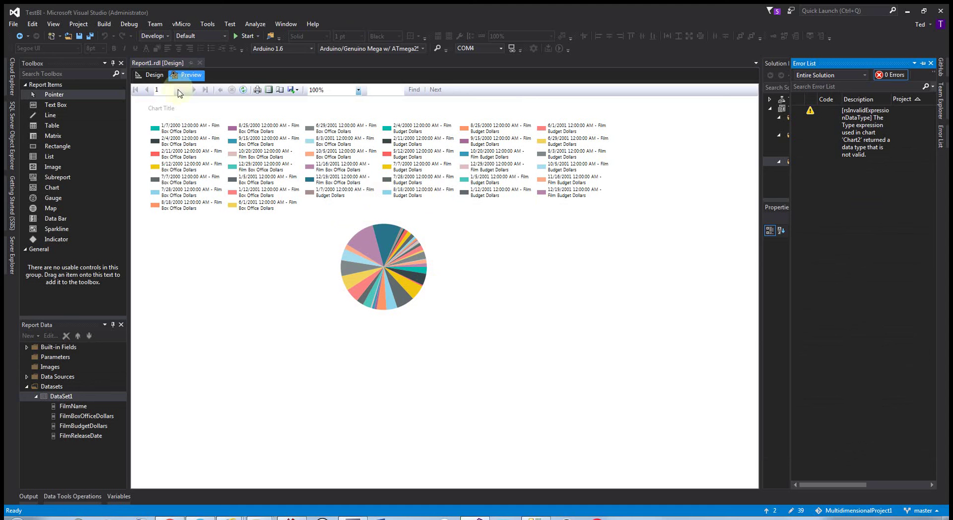
# Back in design view, browse the other chart types and close the dialog, keeping the pie chart
pyautogui.click(151, 75)
pyautogui.rightClick(285, 230)
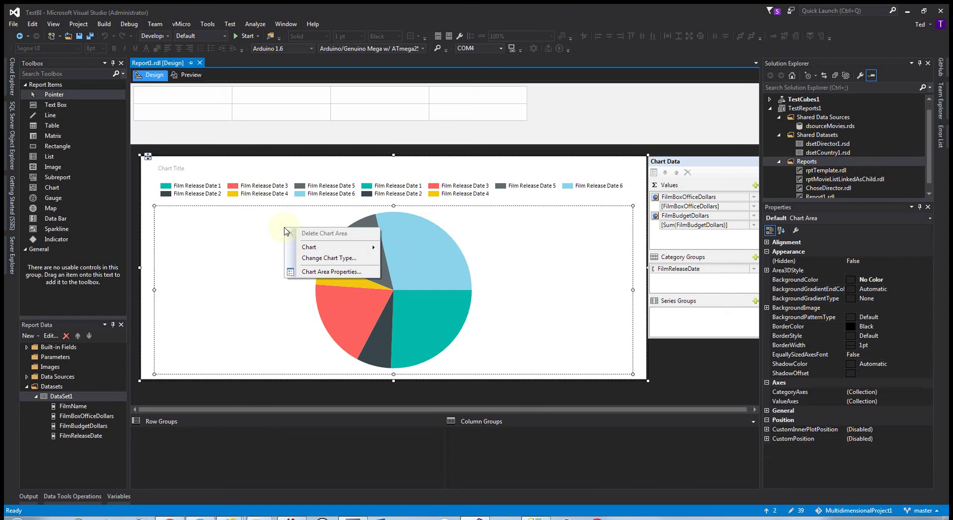
pyautogui.moveTo(324, 250)
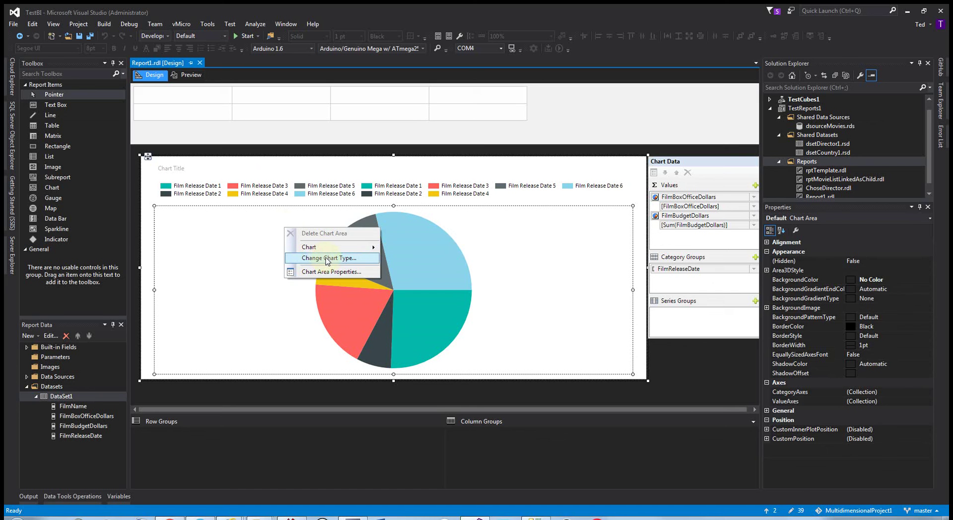
pyautogui.click(328, 259)
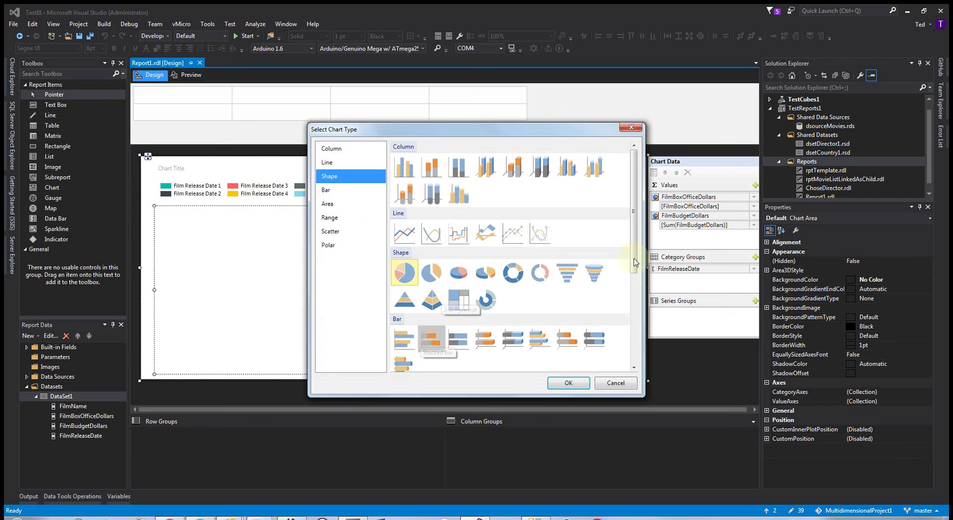
pyautogui.moveTo(634, 255); pyautogui.dragTo(626, 355)
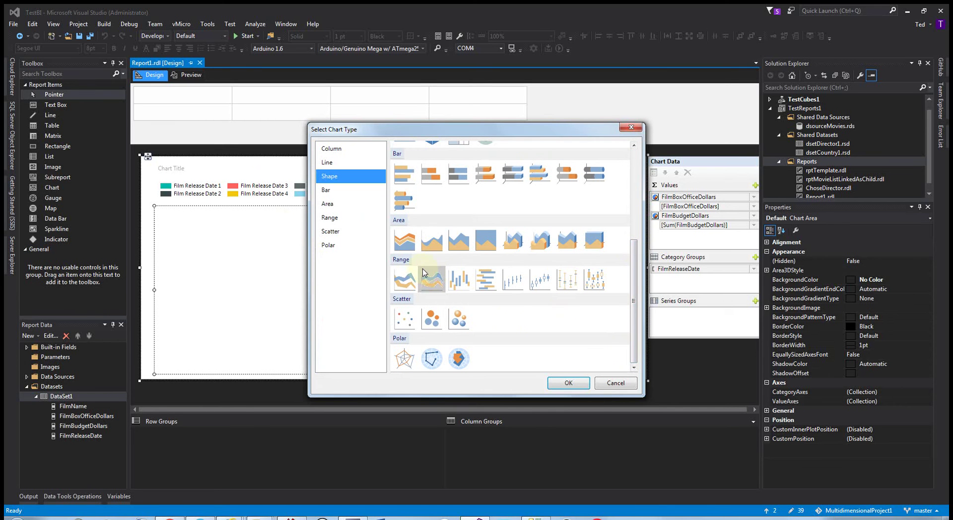
pyautogui.moveTo(631, 312); pyautogui.dragTo(613, 385)
pyautogui.click(568, 382)
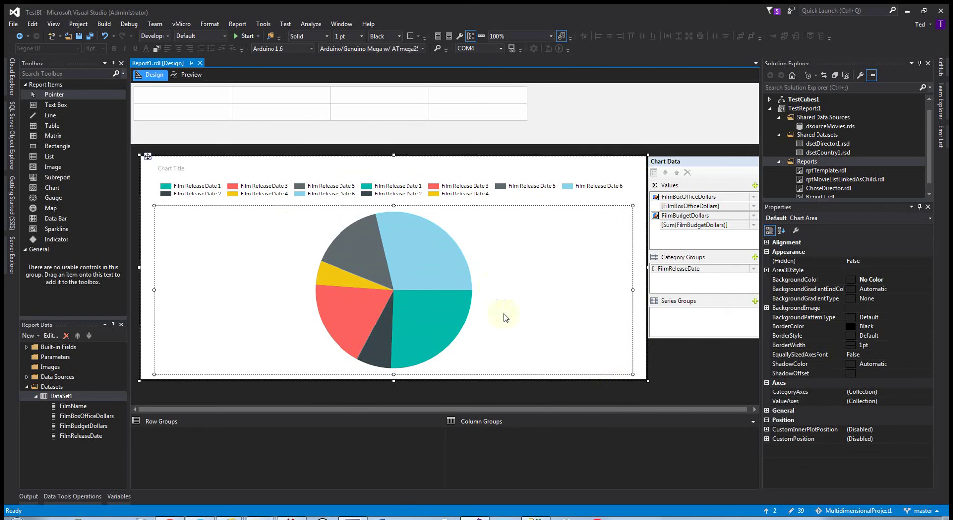